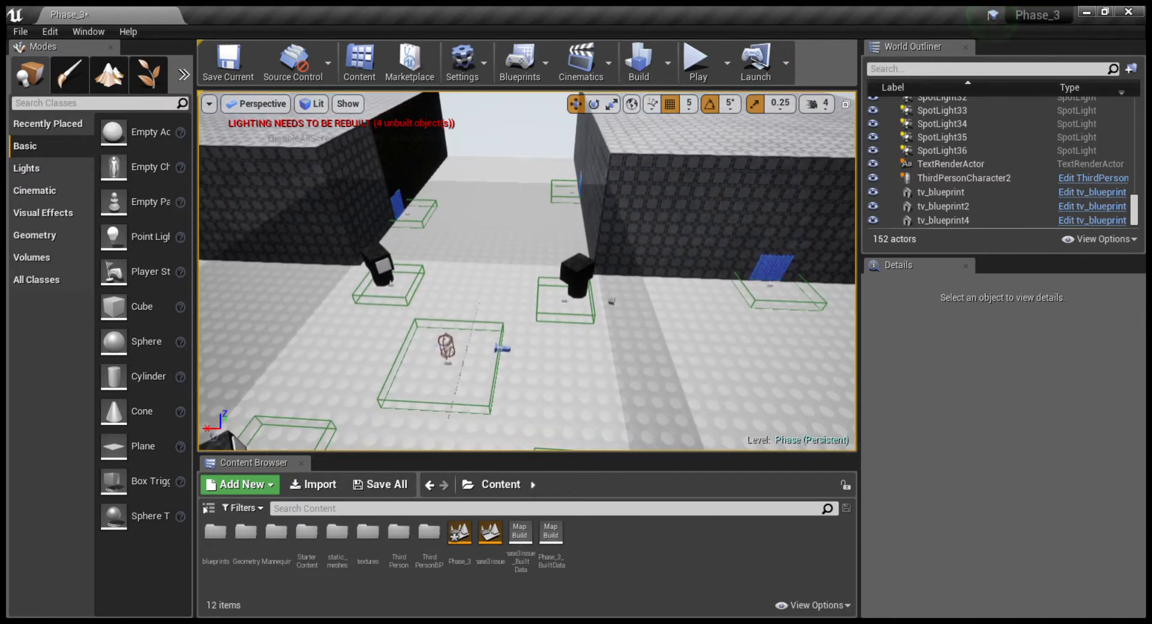
- Examine a pedestal's TV screen and the camera_select_Blueprint trigger in front of it in the level
right_click_drag(527, 270, 822, 264)
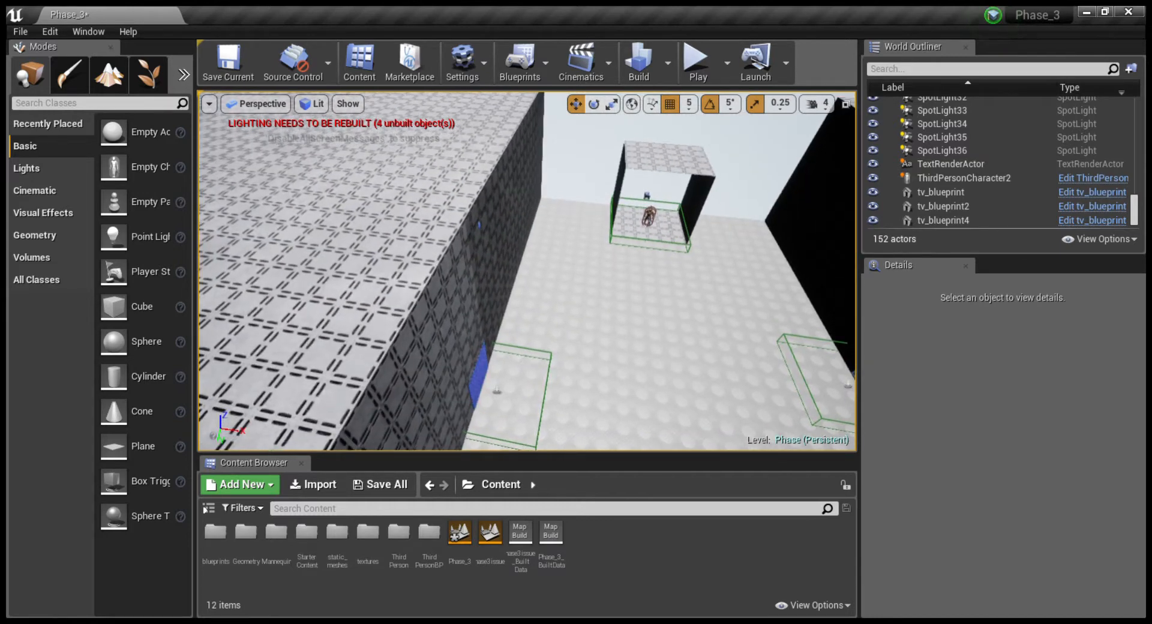
right_click_drag(526, 269, 630, 335)
key("w")
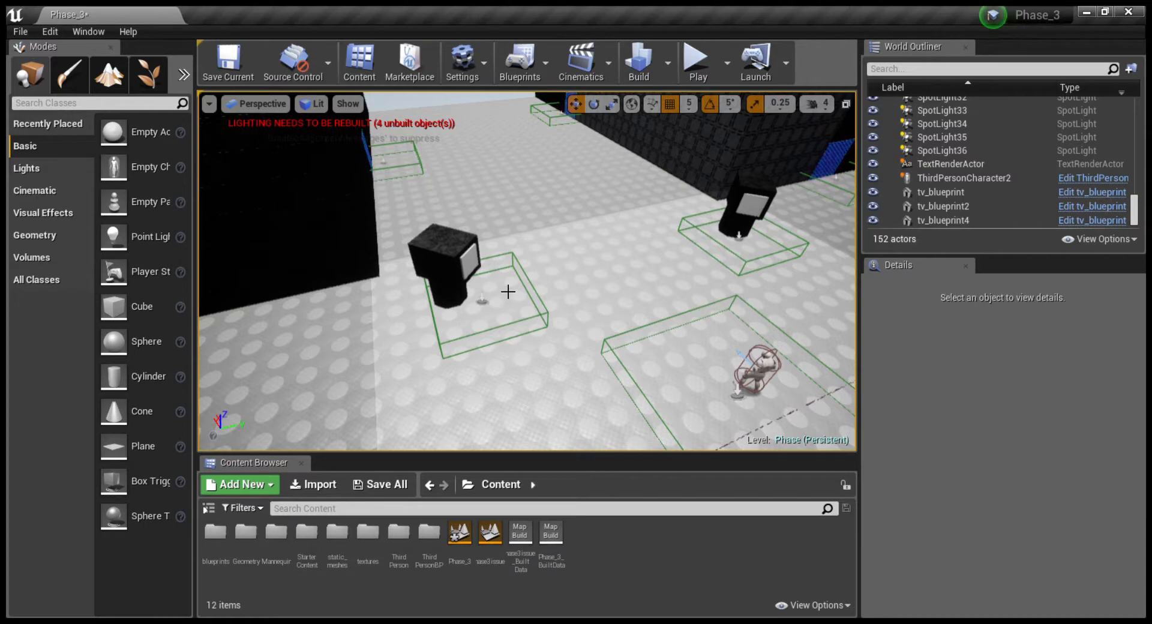
left_click(480, 273)
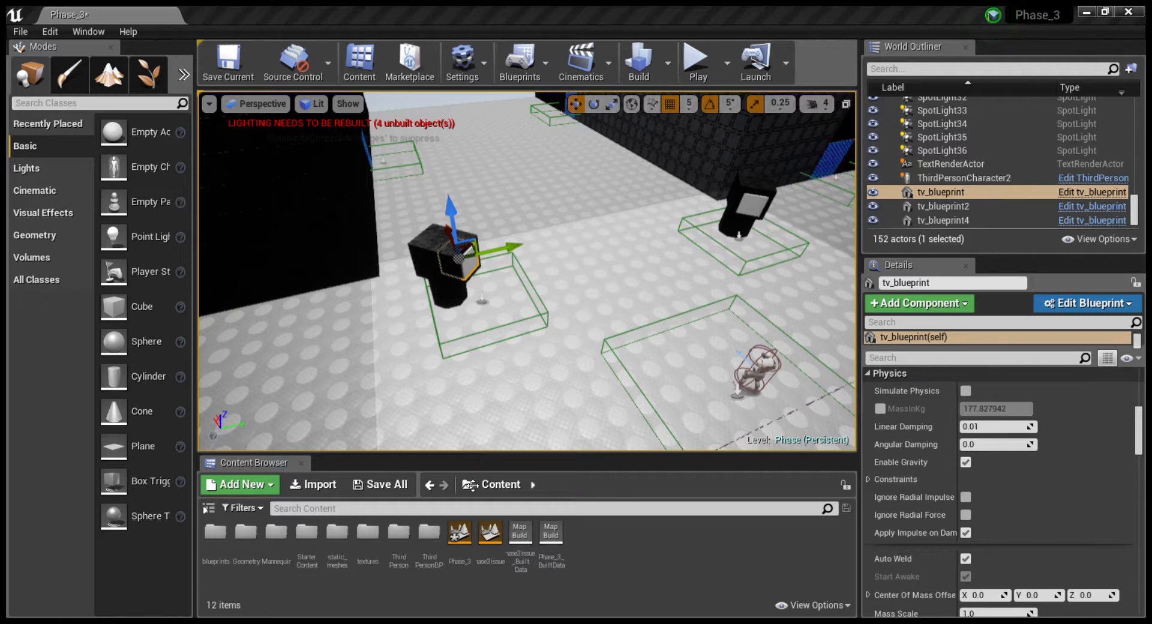
left_click(487, 312)
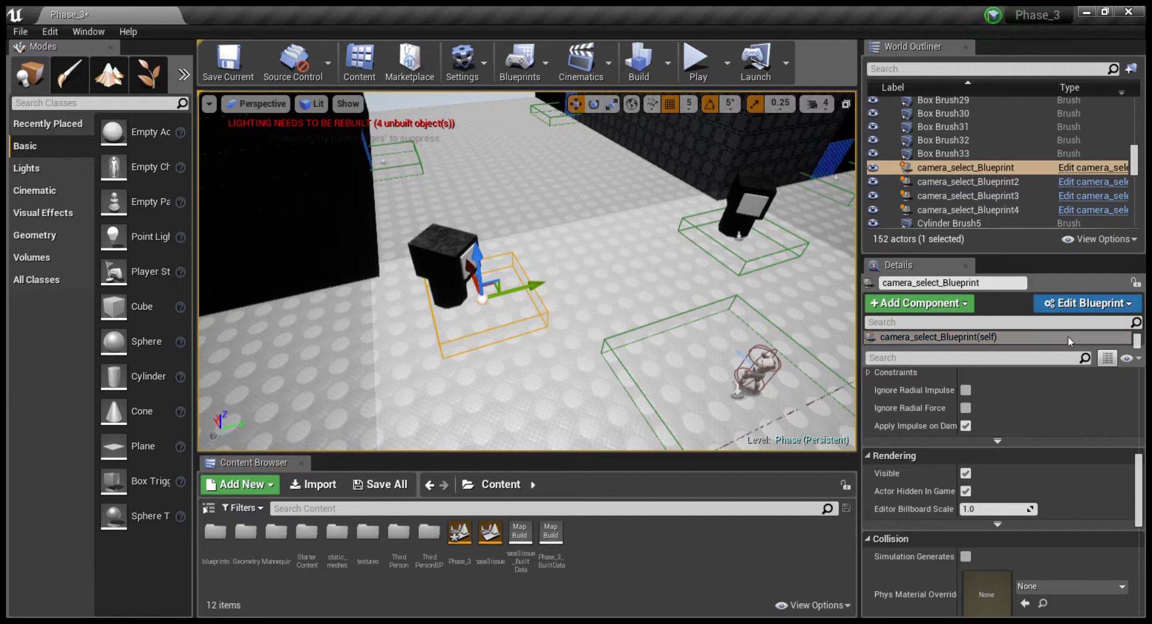
left_click(1055, 300)
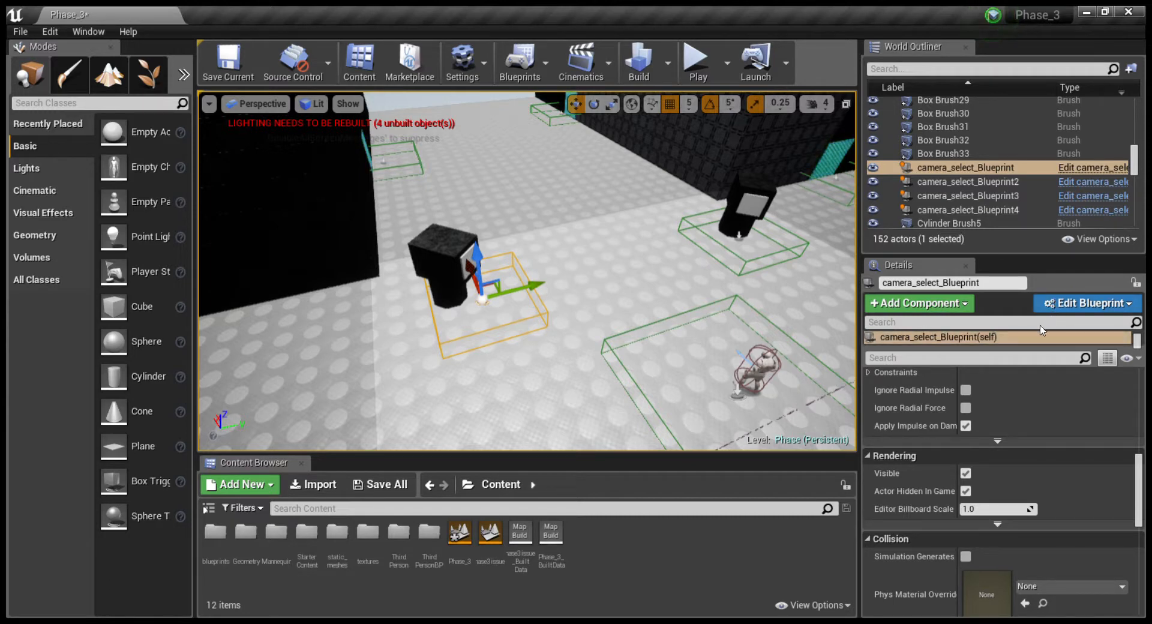
left_click(1038, 335)
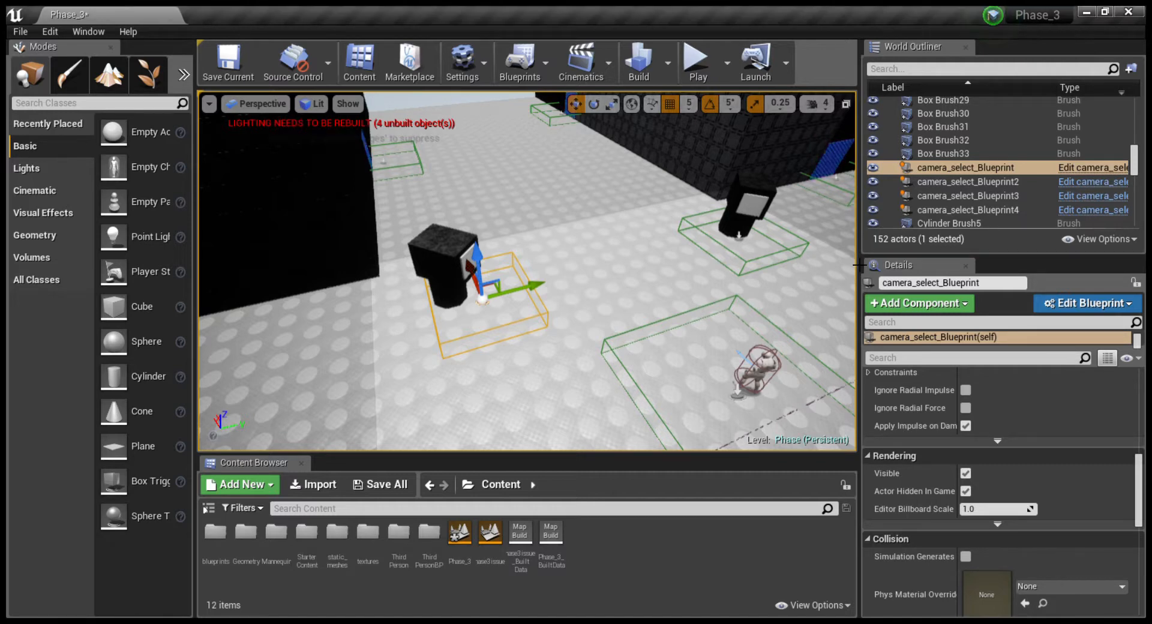
right_click_drag(607, 268, 619, 272)
key("Escape")
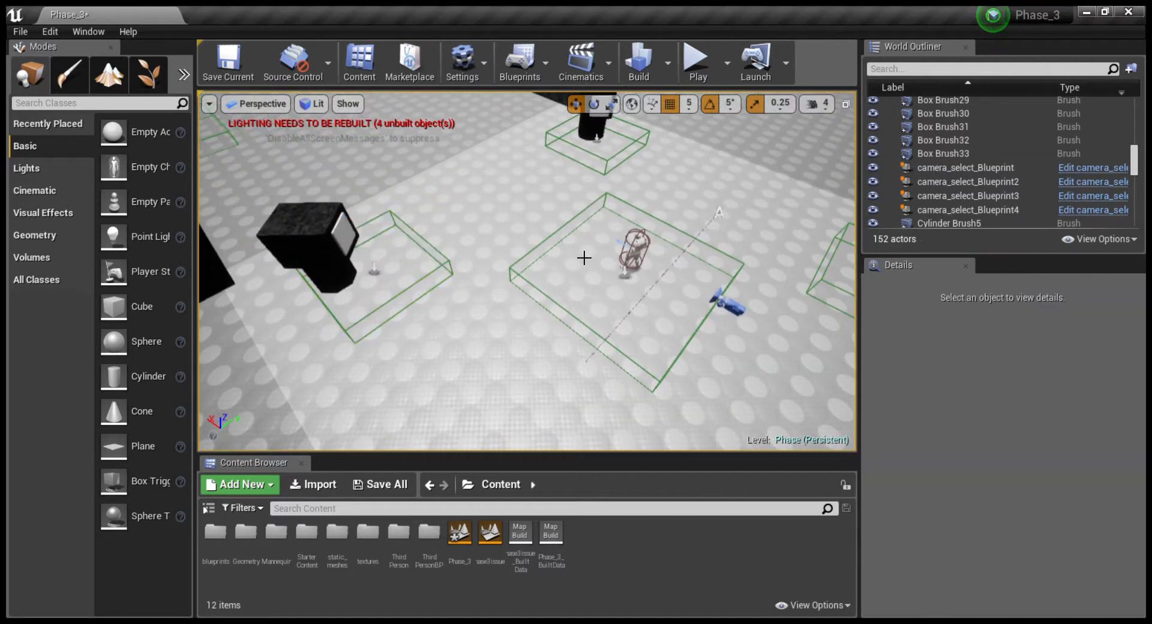
- Play-test the level by running the character around the black TV pedestals, ending the session at the pedestal without a screen
left_click(702, 64)
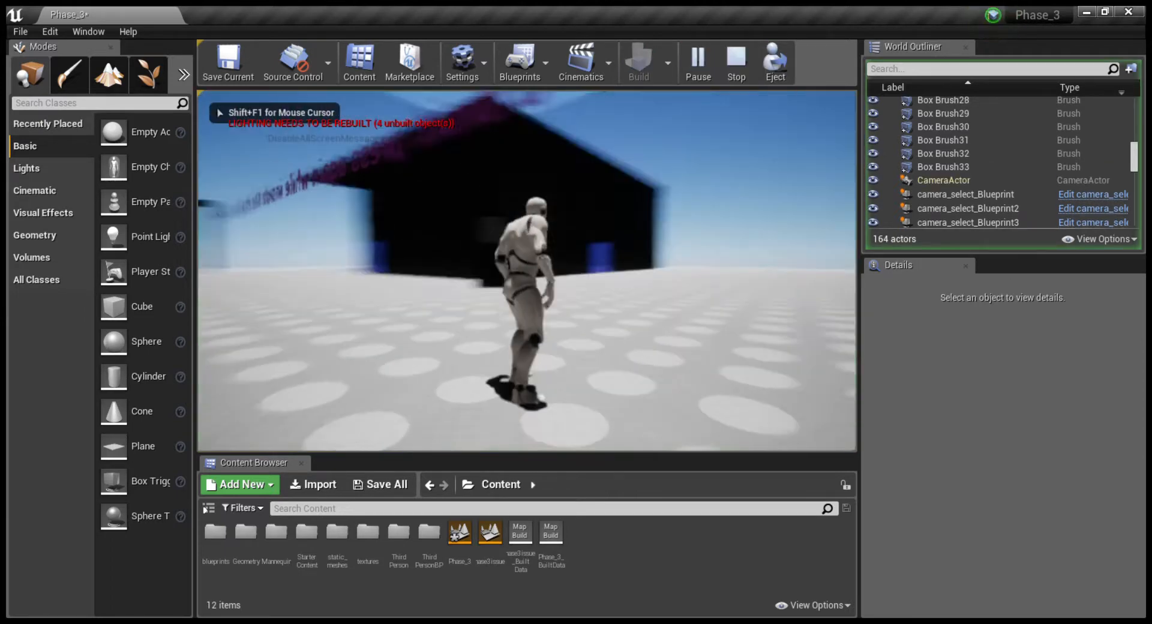
key("w")
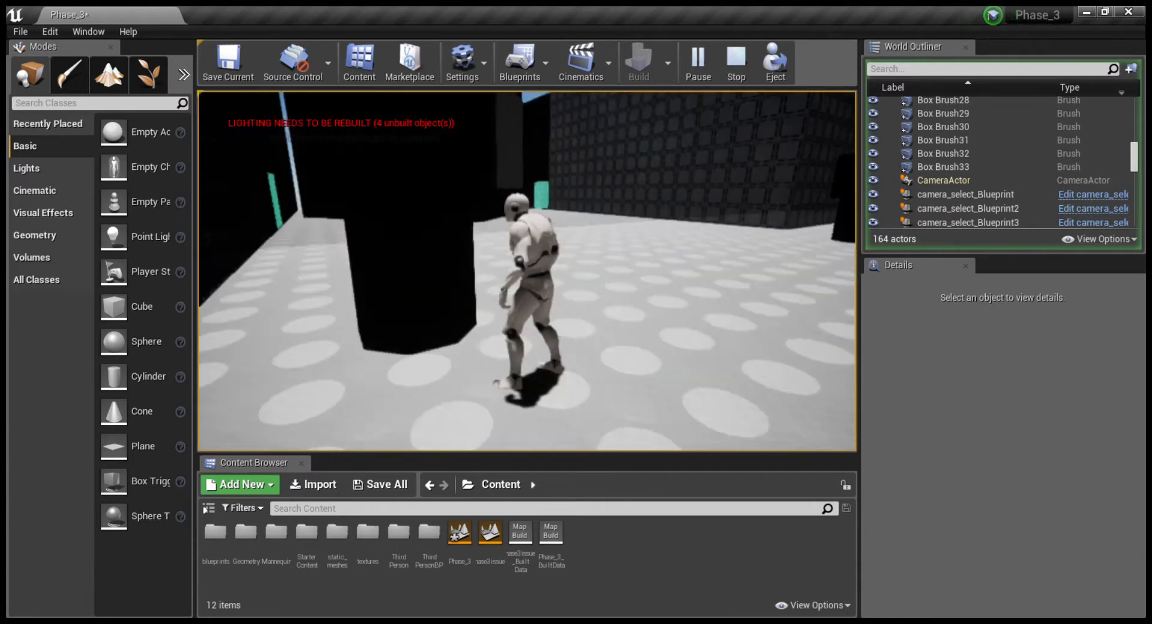
key("w")
key("w")
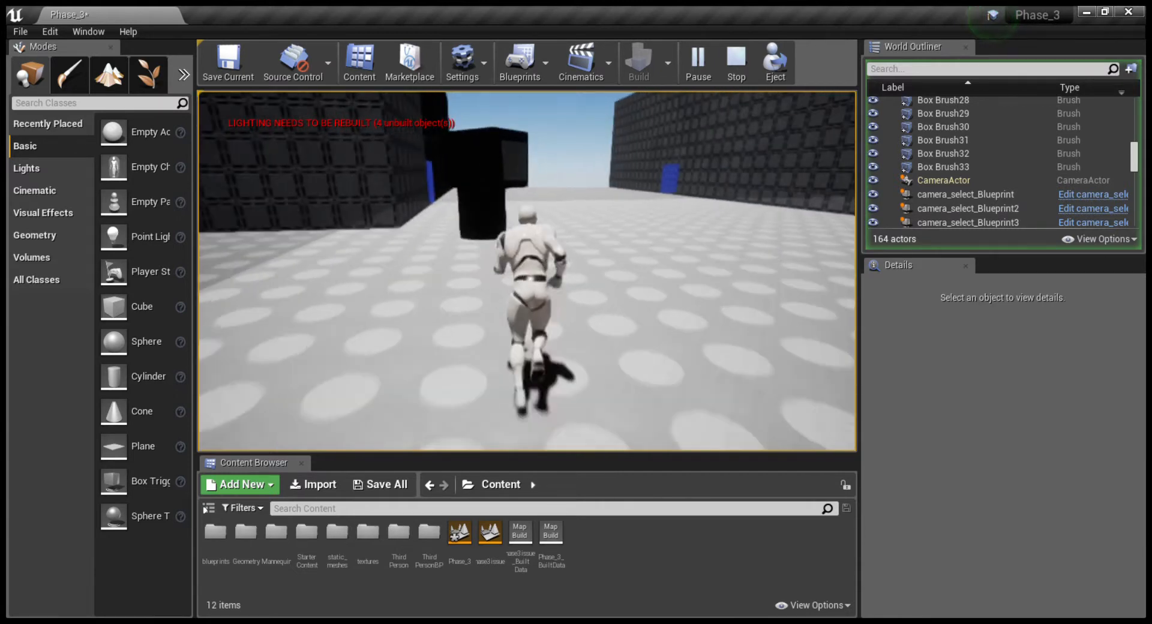
key("w")
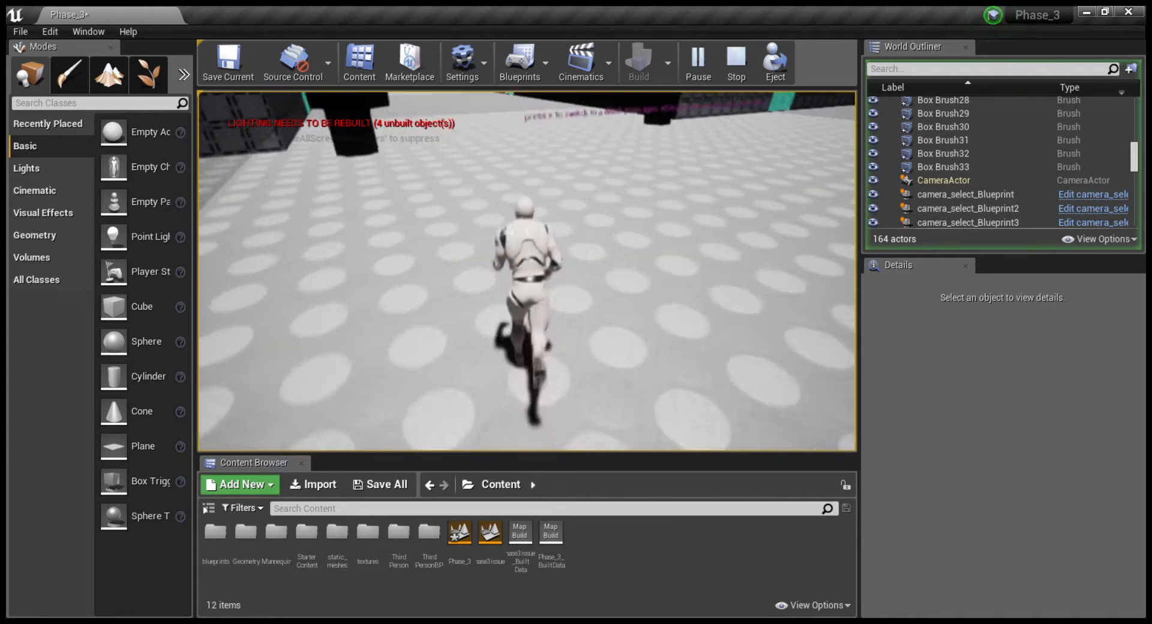
key("w")
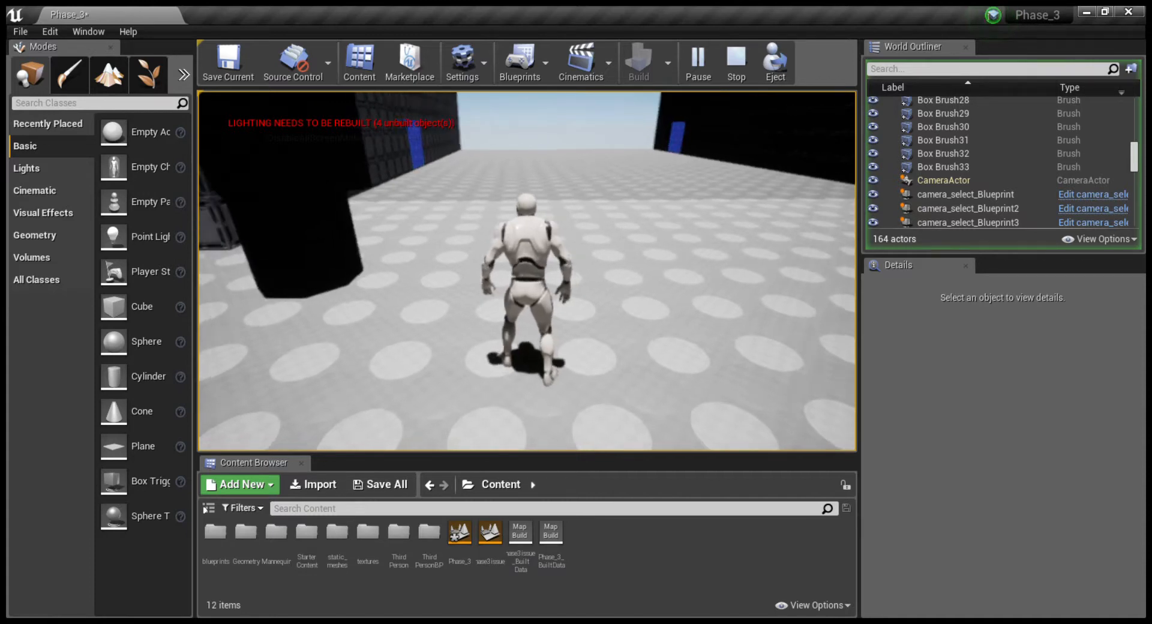
key("Escape")
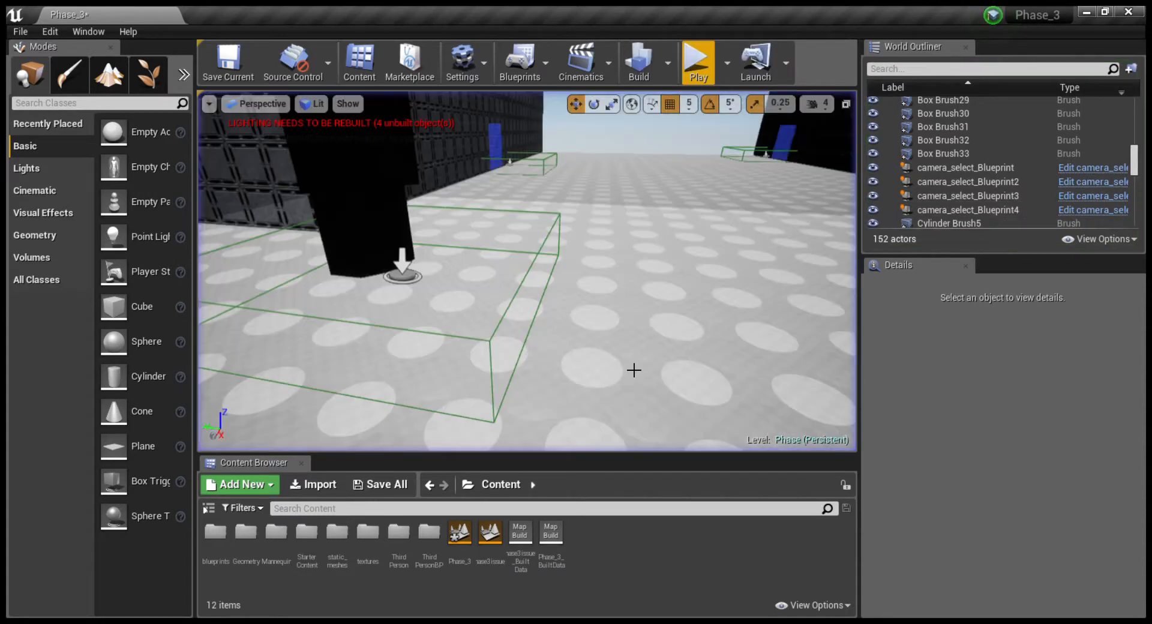
- Place an instance of tv_blueprint from the blueprints folder at the pedestal that has no screen
right_click_drag(633, 370, 561, 327)
key("s")
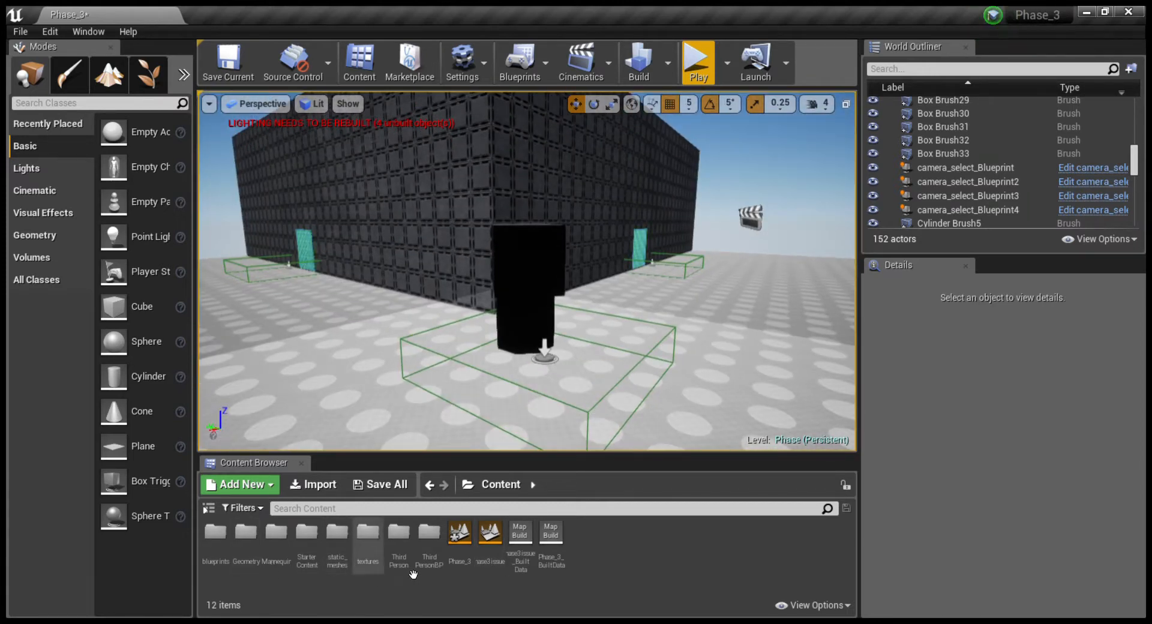
double_click(232, 571)
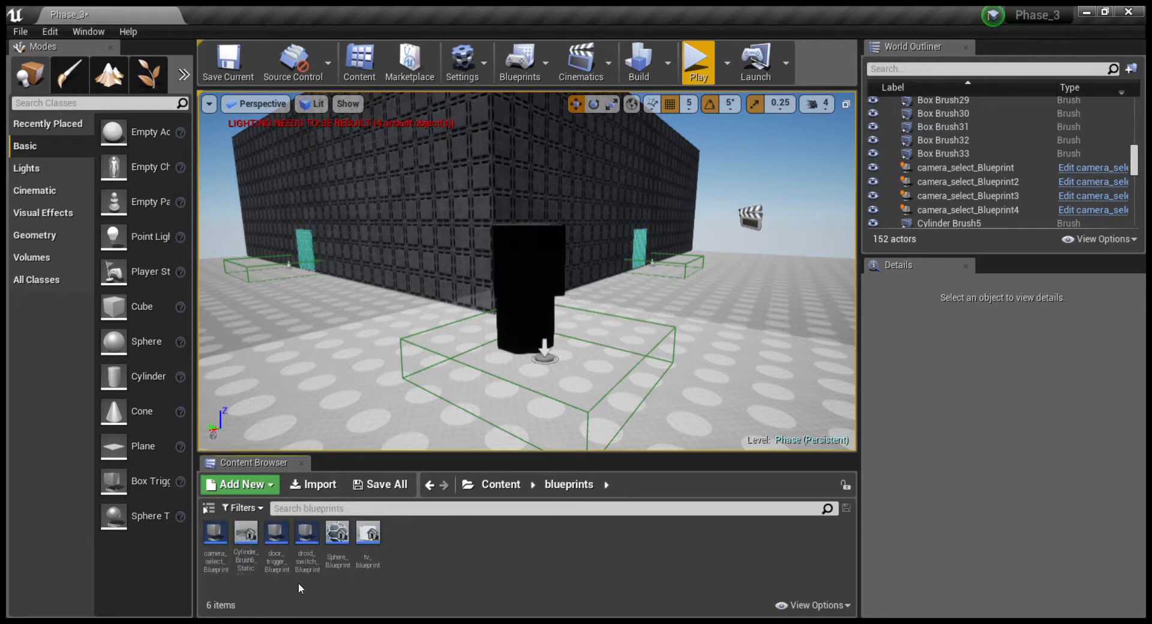
left_click_drag(368, 540, 535, 272)
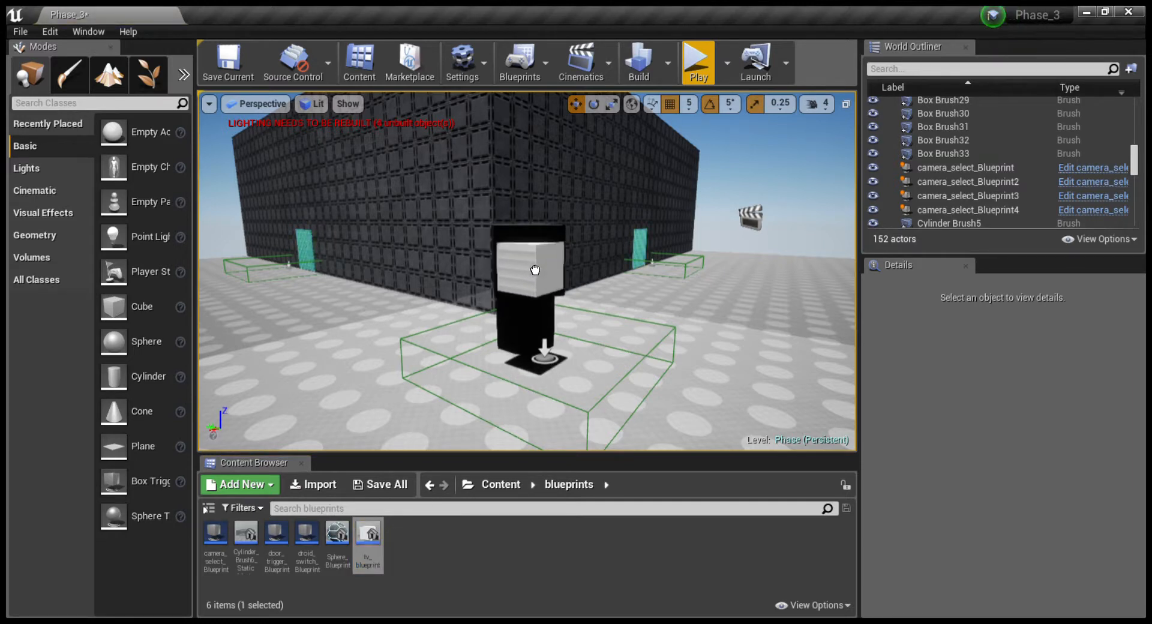
- Rotate the new TV screen to match its pedestal and move it horizontally against the pedestal's front
key("e")
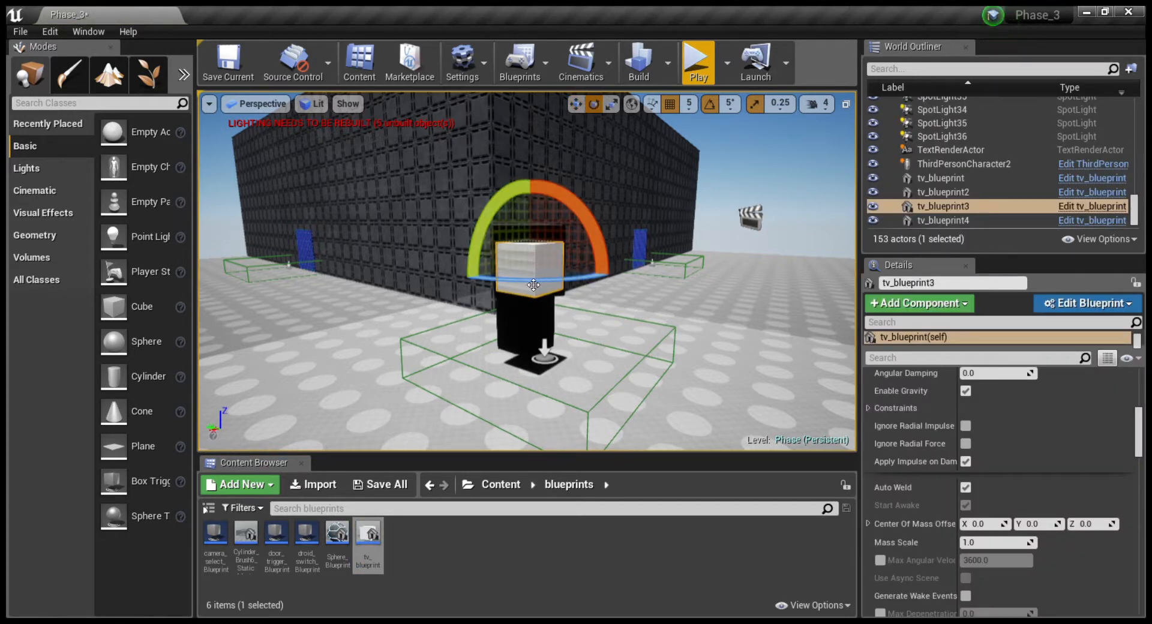
left_click_drag(533, 285, 485, 287)
key("w")
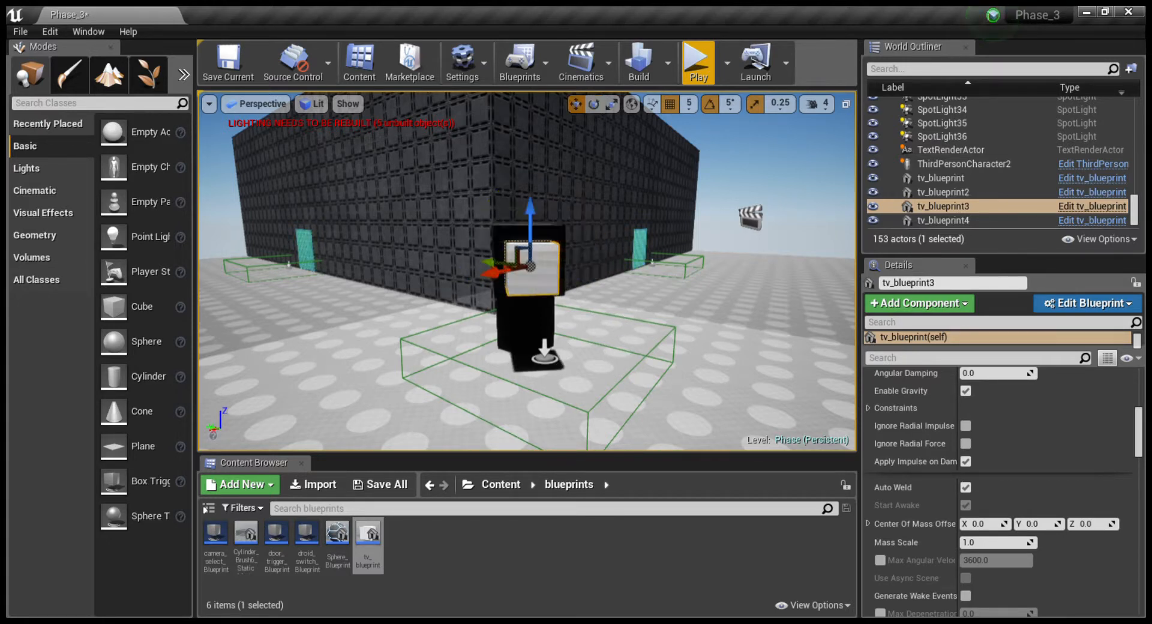
right_click_drag(485, 287, 551, 376)
key("s")
key("w")
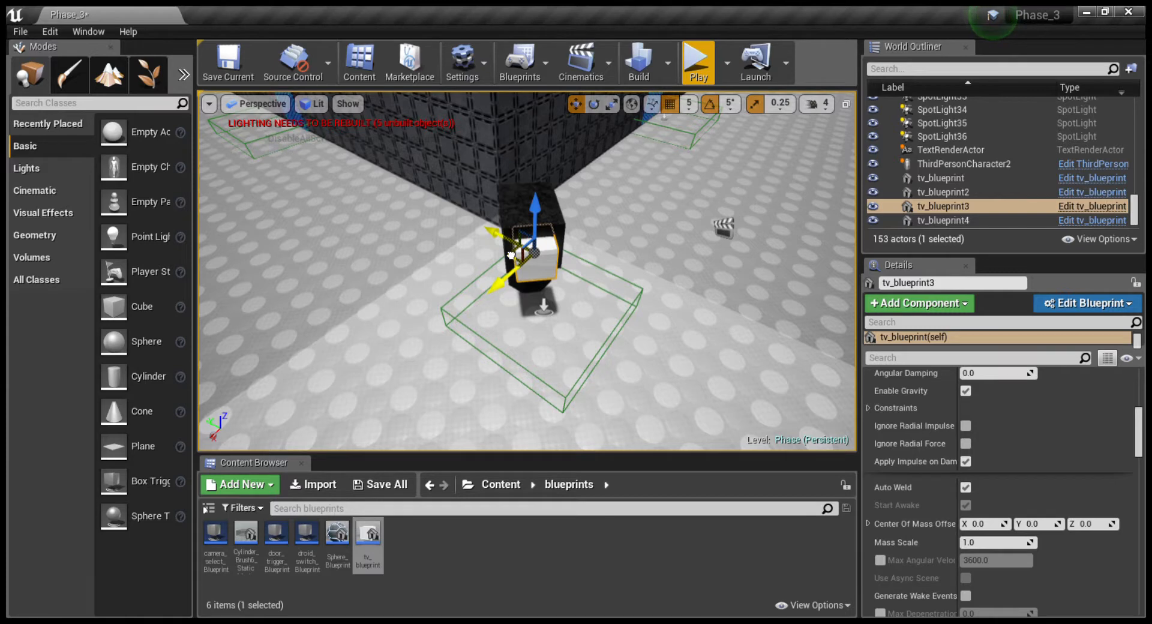
left_click_drag(511, 255, 508, 239)
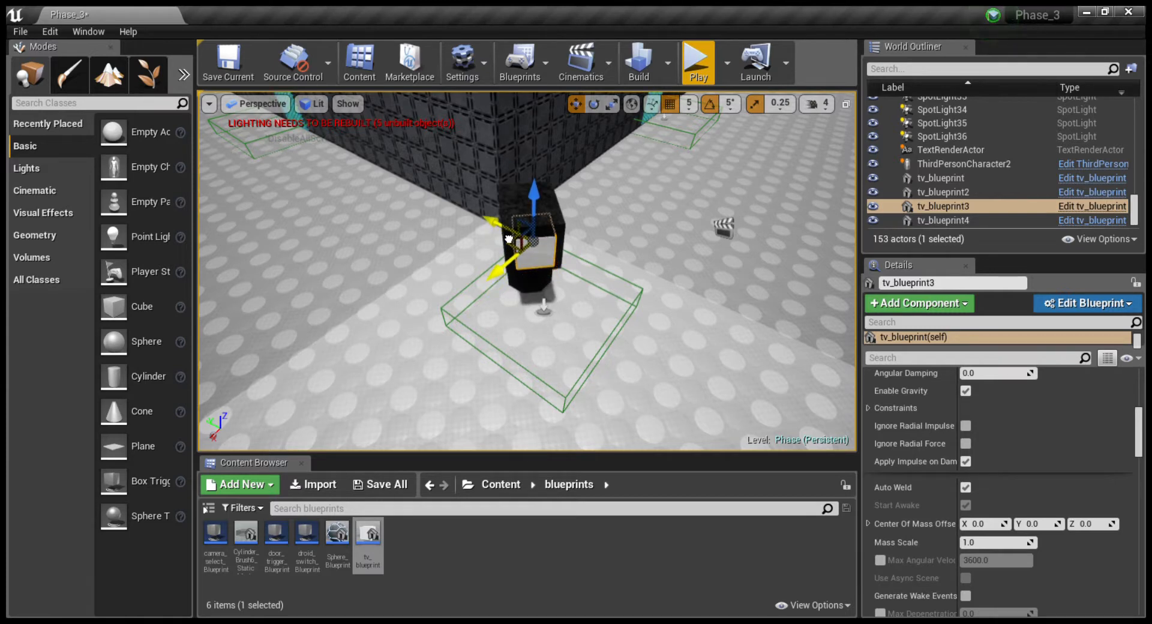
left_click(453, 559)
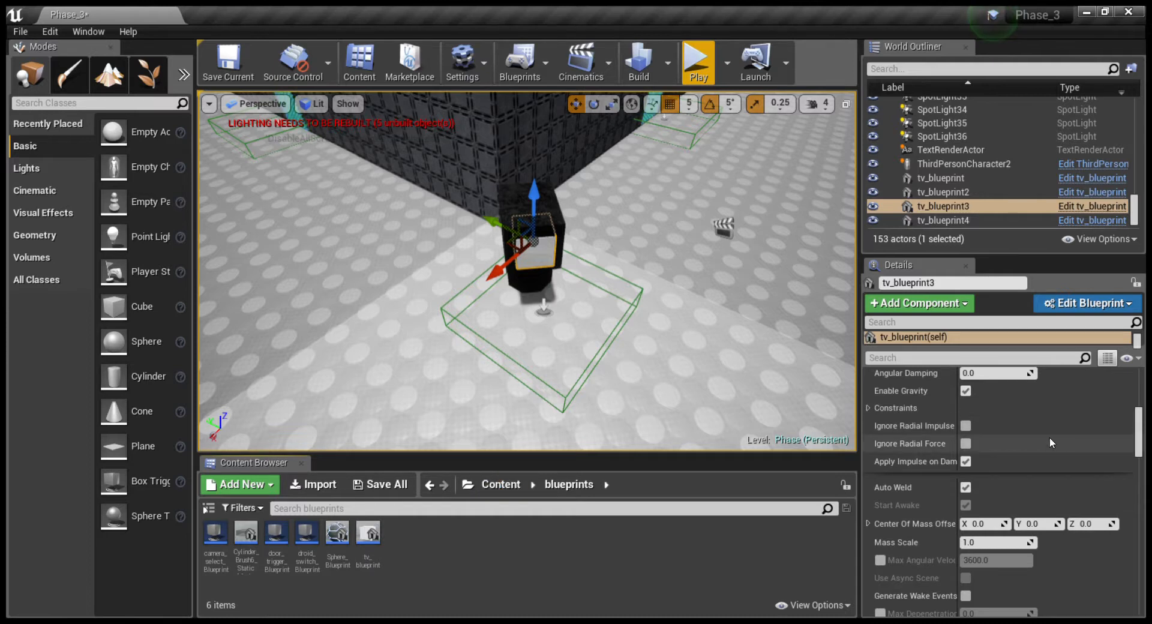
- Add four elements to the Materials array of the new TV screen
scroll(1049, 435, "up", 5)
scroll(1048, 432, "up", 2)
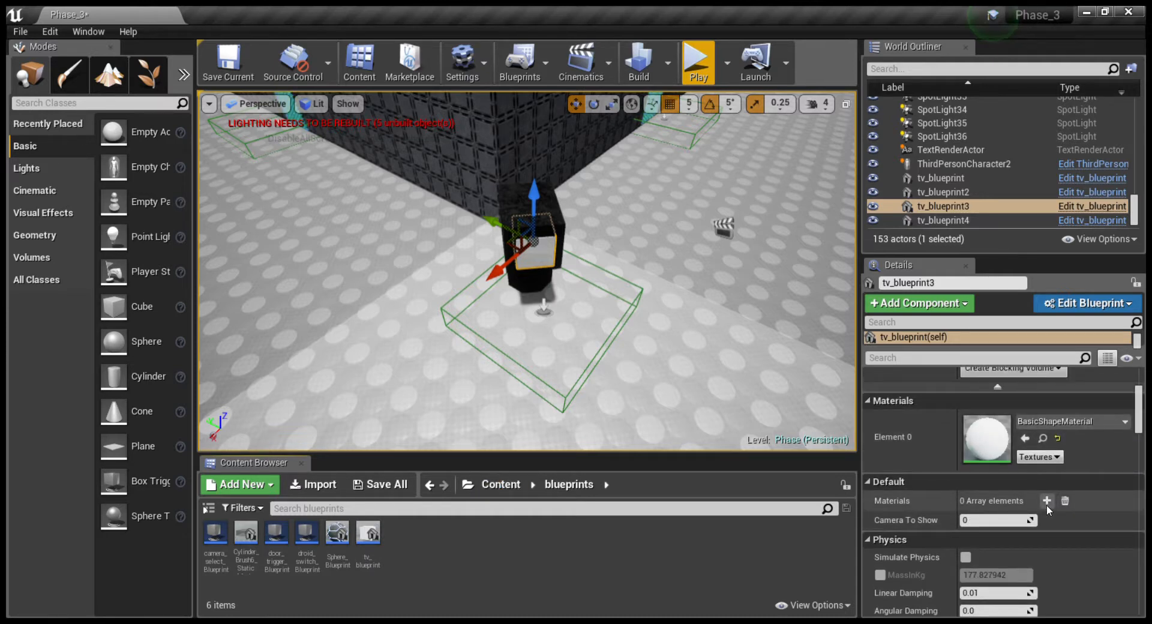
left_click(1046, 504)
left_click(1046, 504)
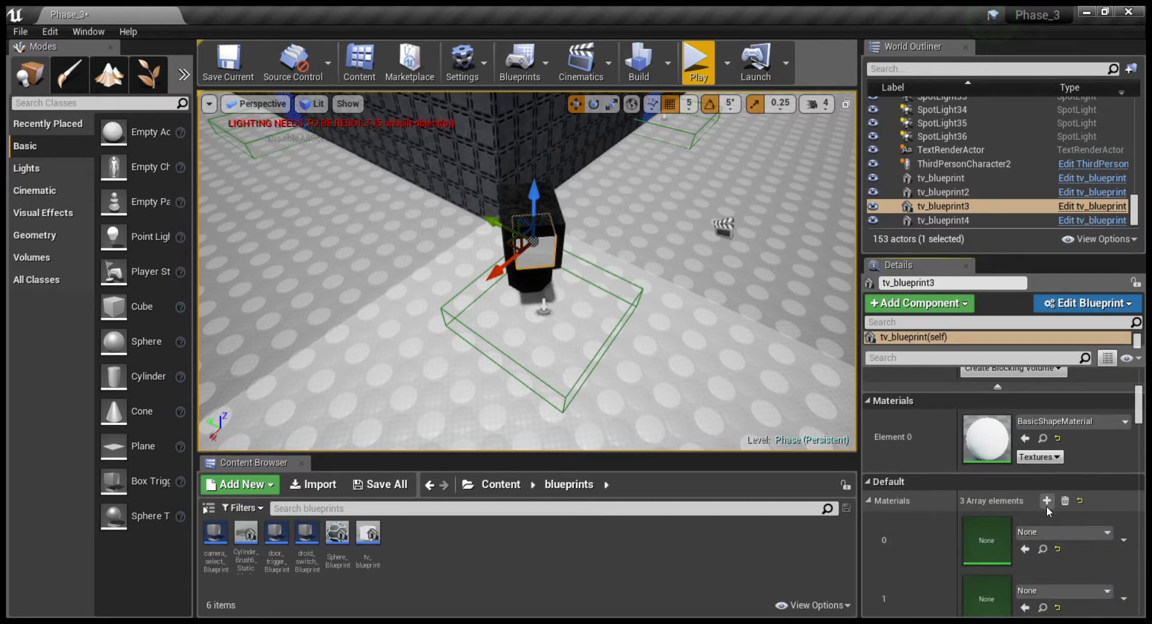
left_click(1046, 505)
scroll(1046, 532, "down", 5)
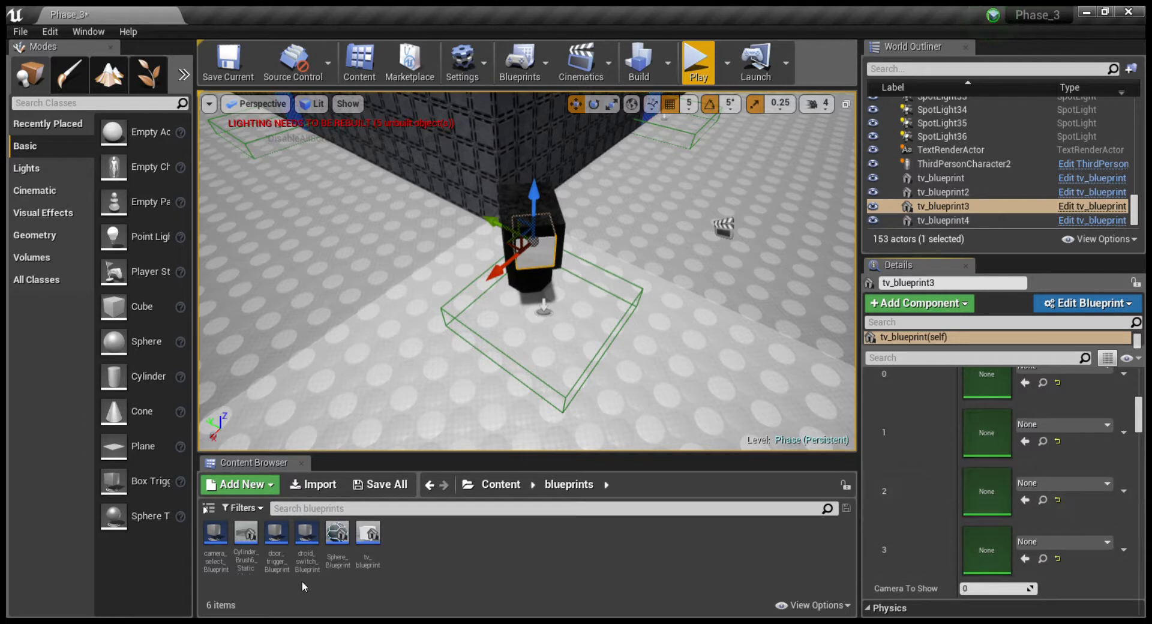
- Assign camera_texture_10_Mat, camera_texture_11_Mat, camera_texture_12_Mat and camera_texture_9_Mat from textures/camera_tex_set_3 to the TV's Materials elements 0 to 3
left_click(499, 484)
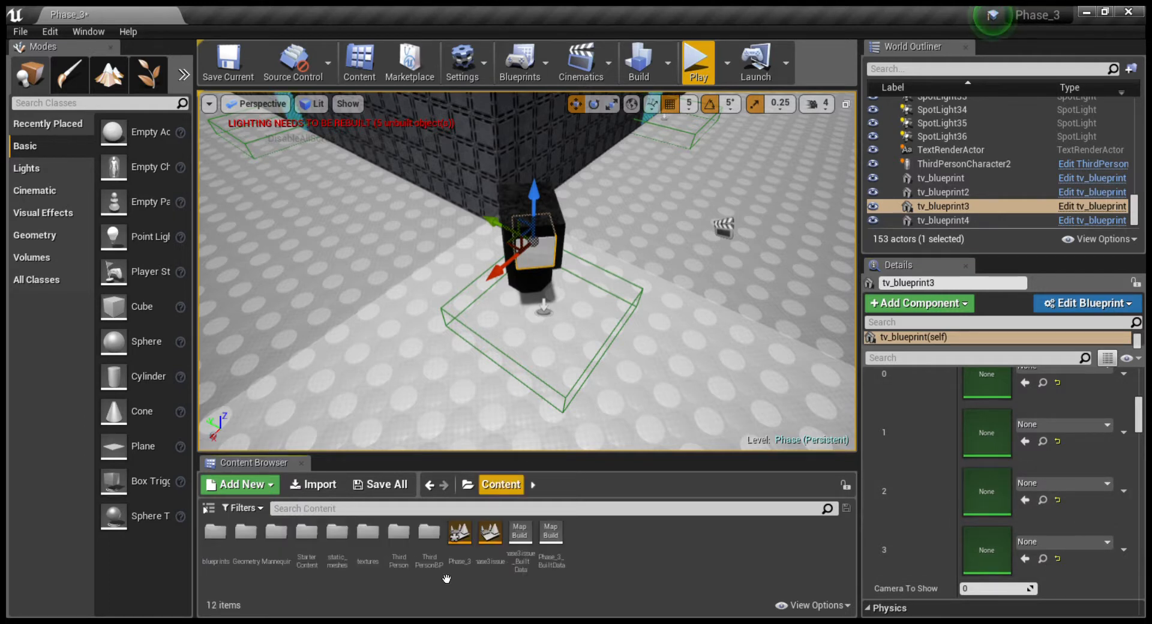
double_click(379, 549)
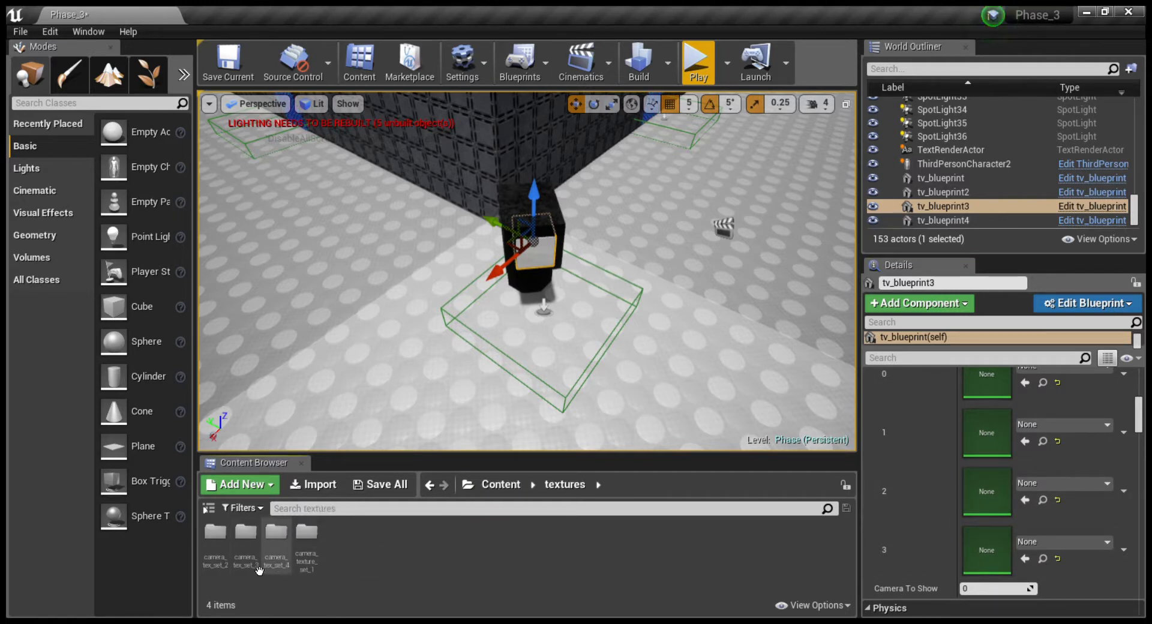
double_click(276, 532)
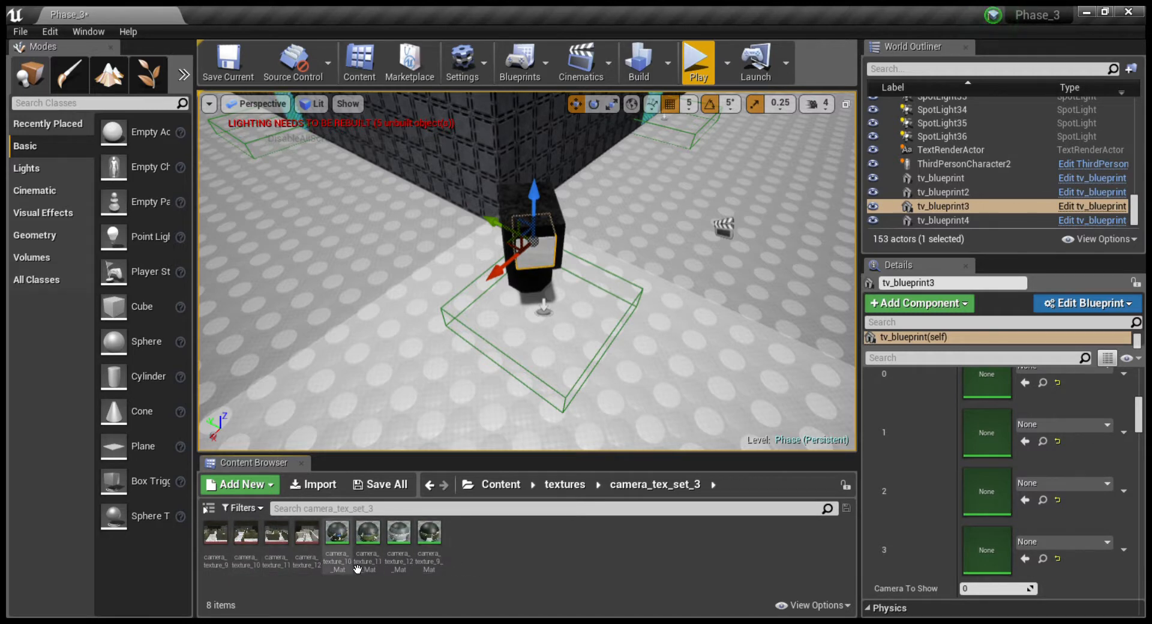
left_click_drag(351, 560, 555, 523)
left_click_drag(923, 429, 990, 393)
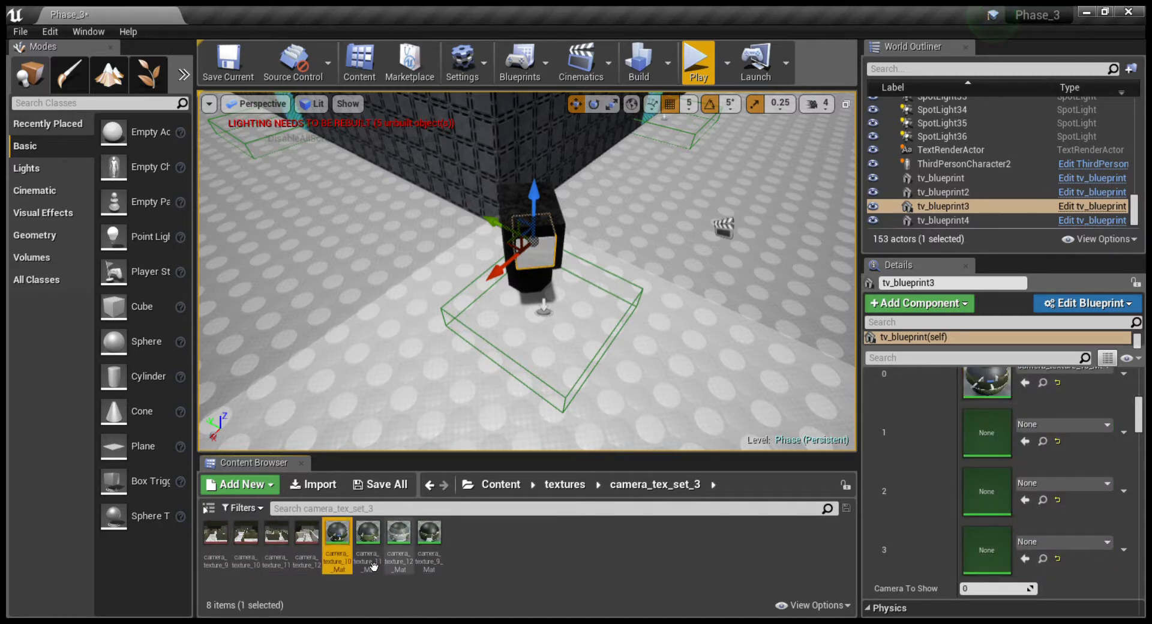
left_click_drag(368, 533, 742, 517)
left_click_drag(941, 445, 983, 432)
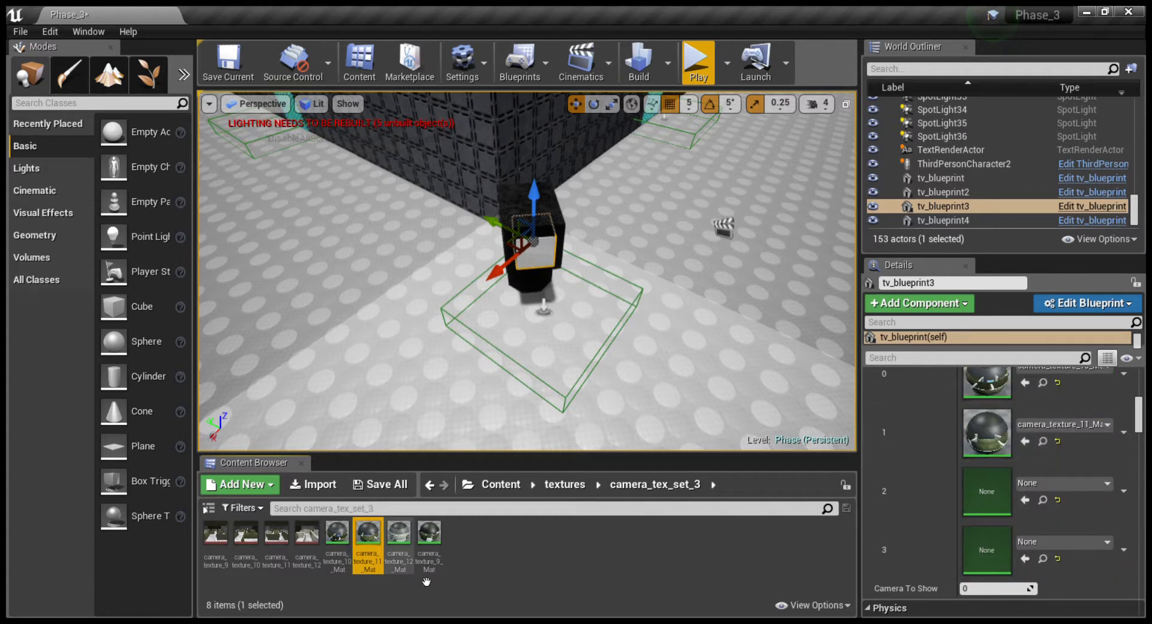
left_click_drag(399, 532, 800, 552)
left_click_drag(976, 512, 978, 496)
left_click_drag(439, 572, 970, 544)
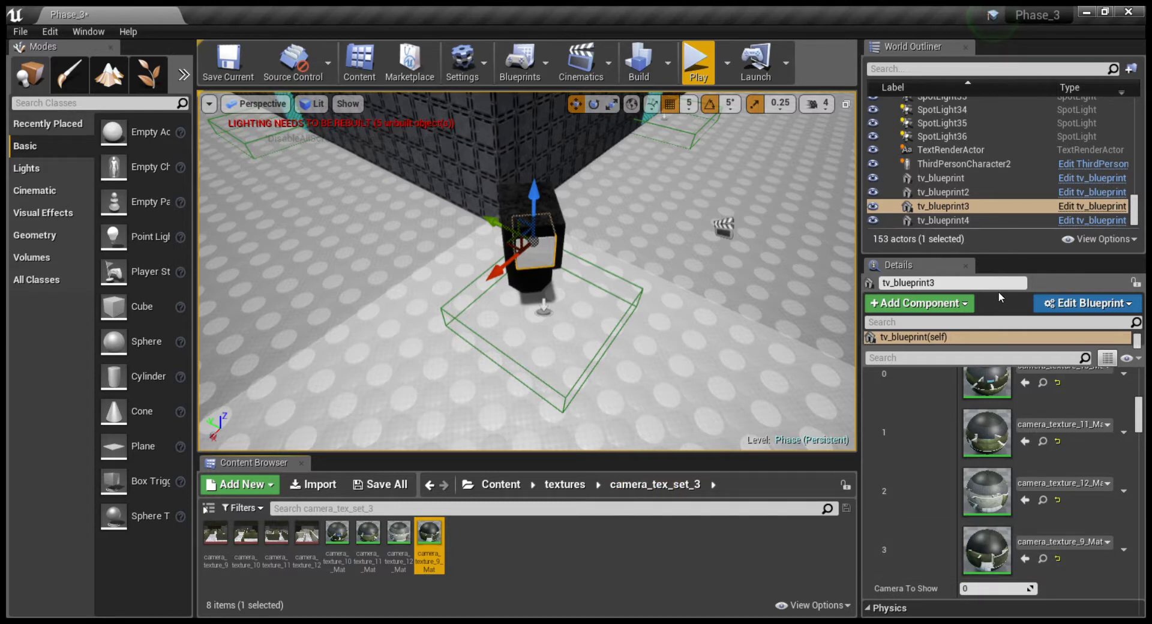
- Clear the selection, start a playtest and run the character past the pedestals up to a working TV screen
right_click_drag(651, 373, 651, 373)
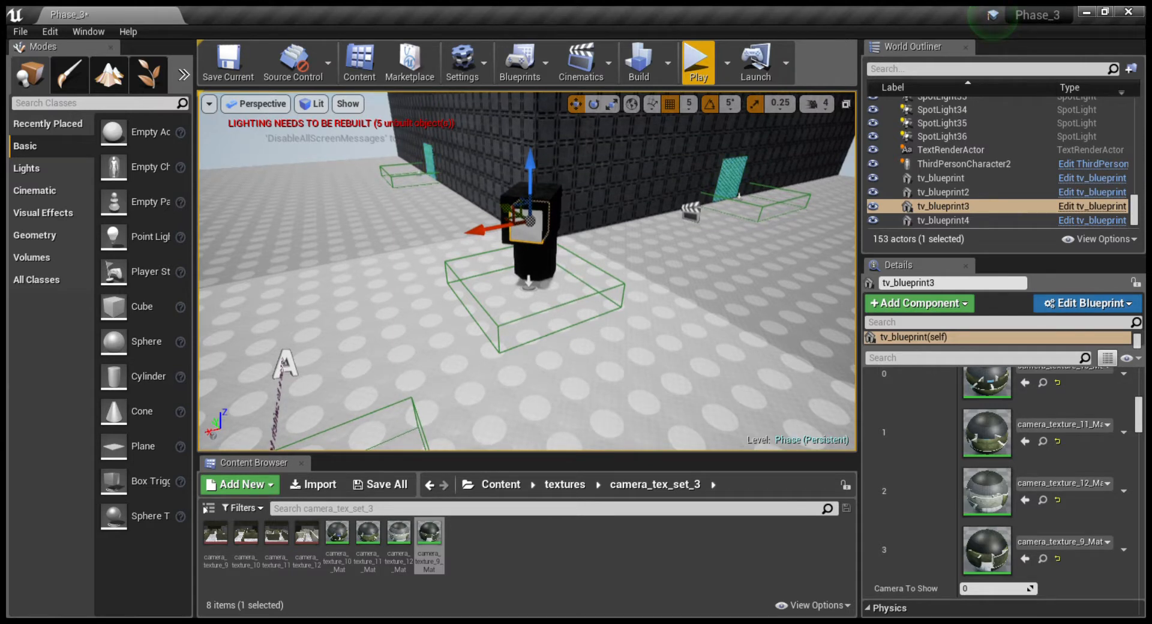
right_click_drag(651, 373, 651, 374)
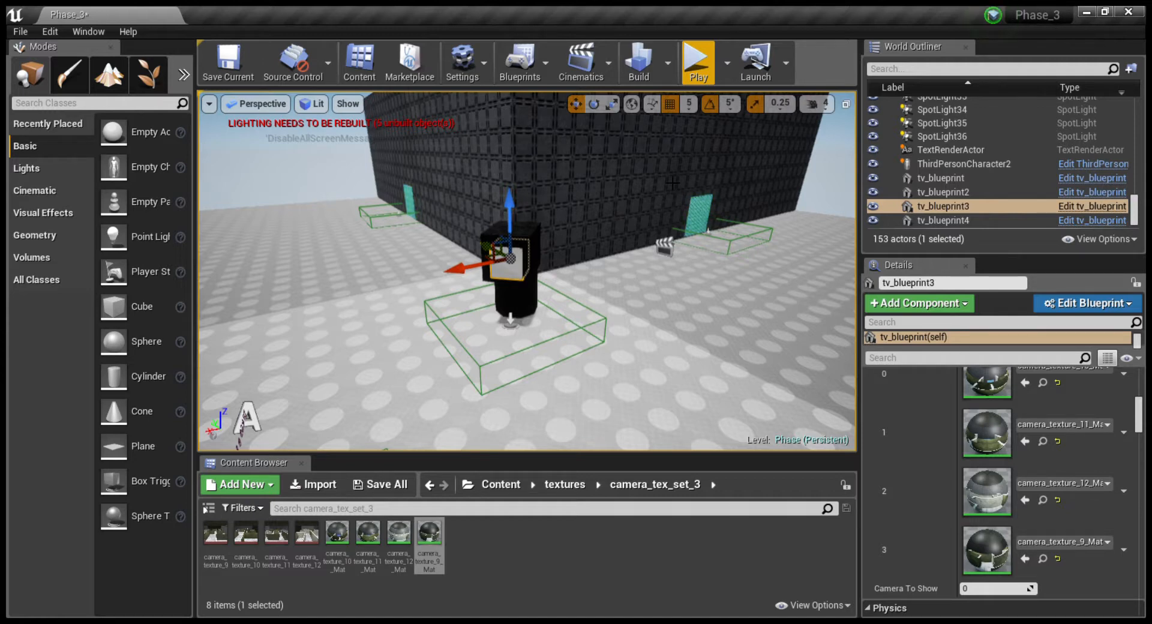
key("Escape")
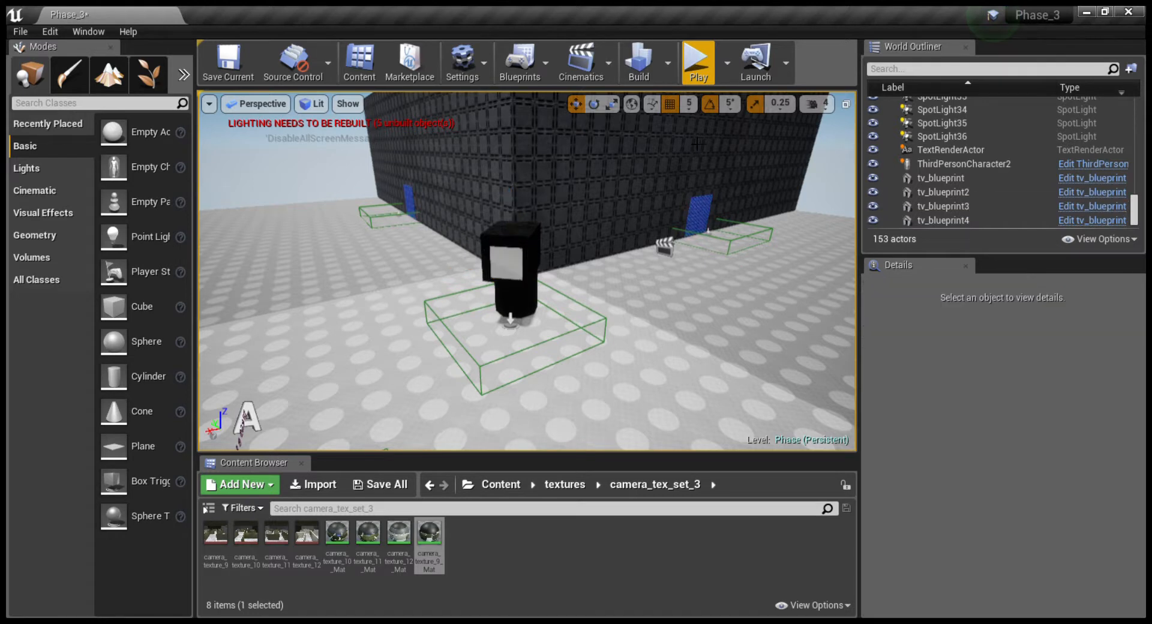
left_click(698, 60)
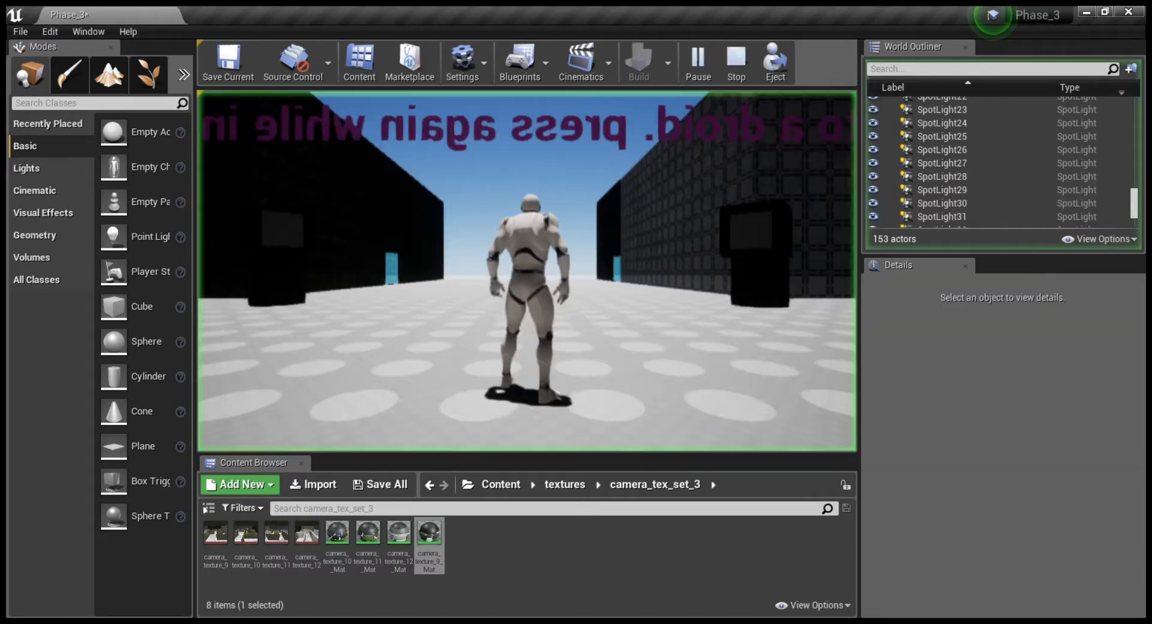
key("w")
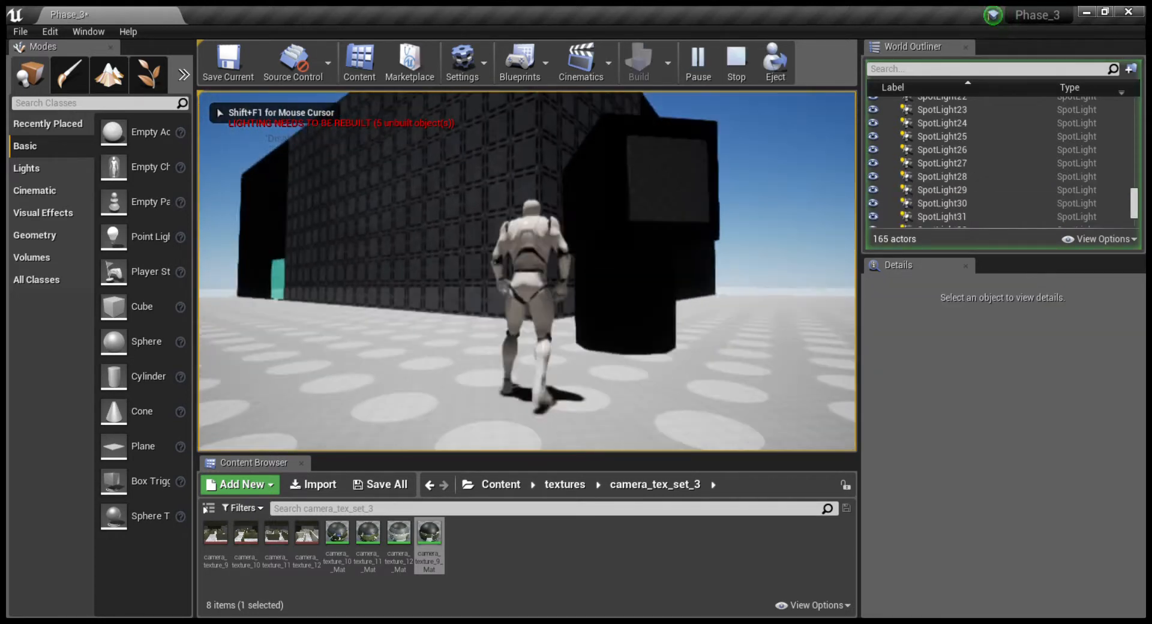
key("d")
key("d")
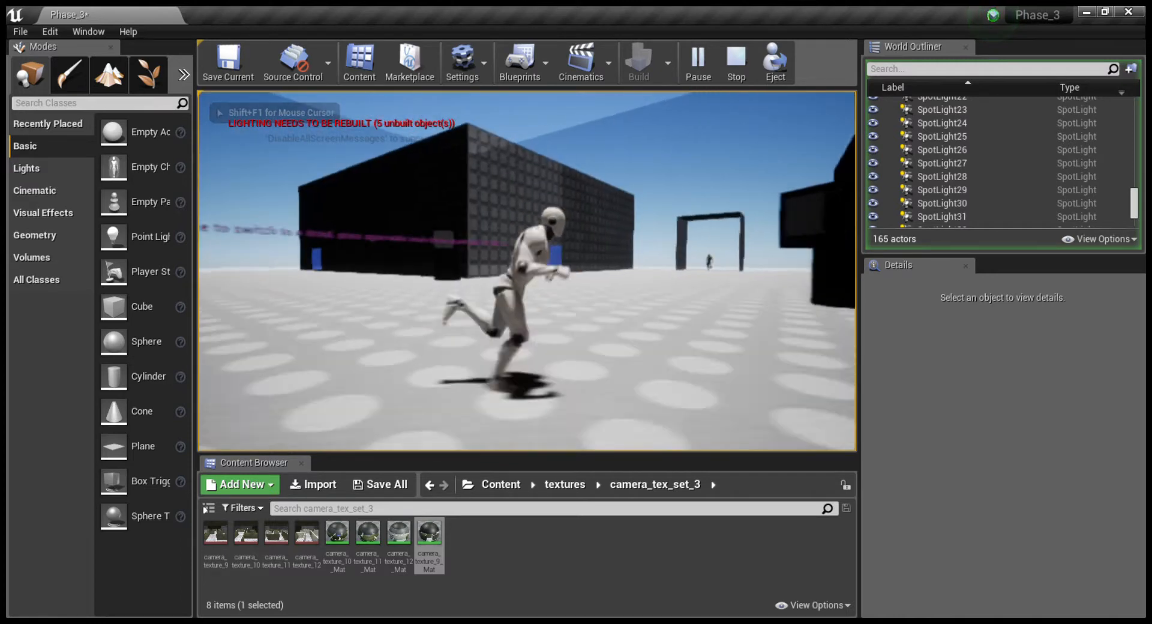
key("w")
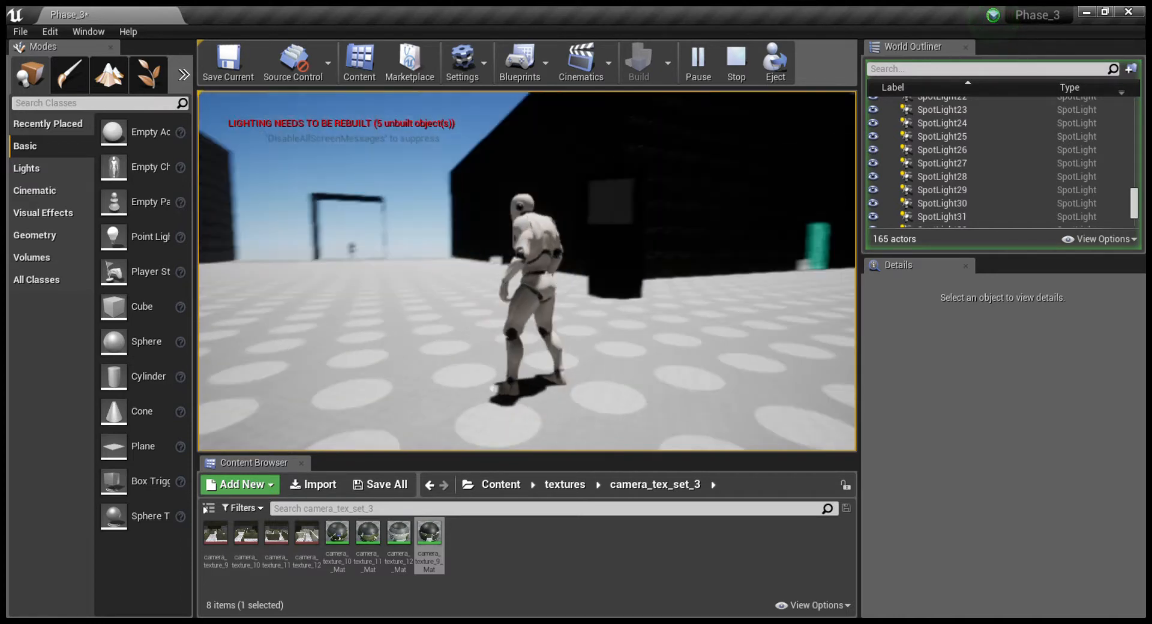
key("w")
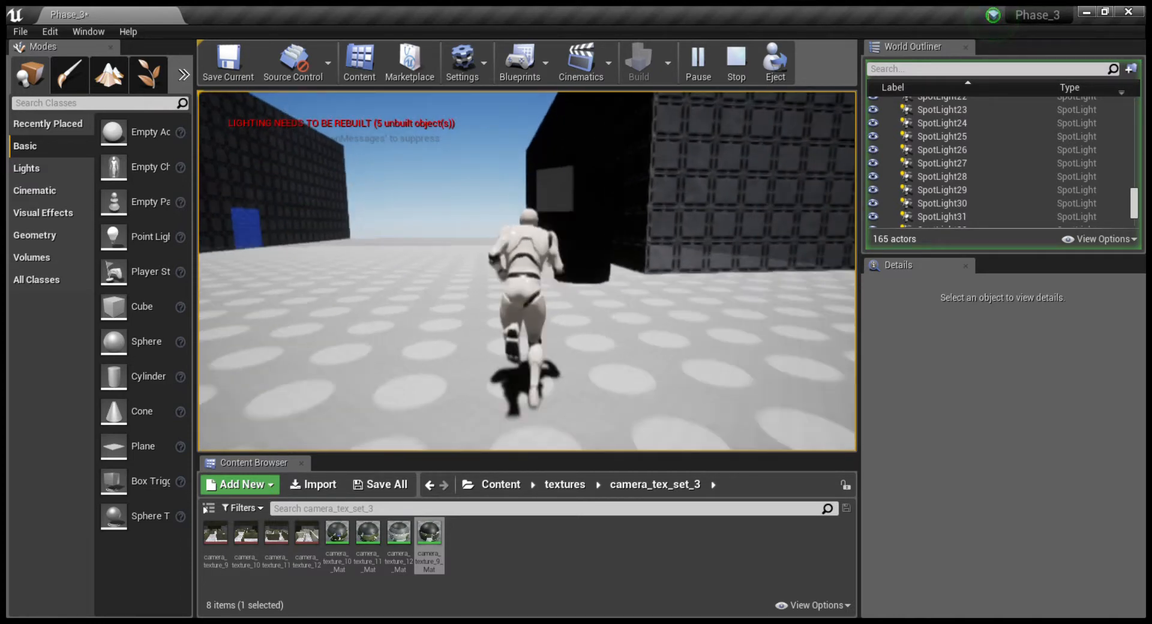
key("w")
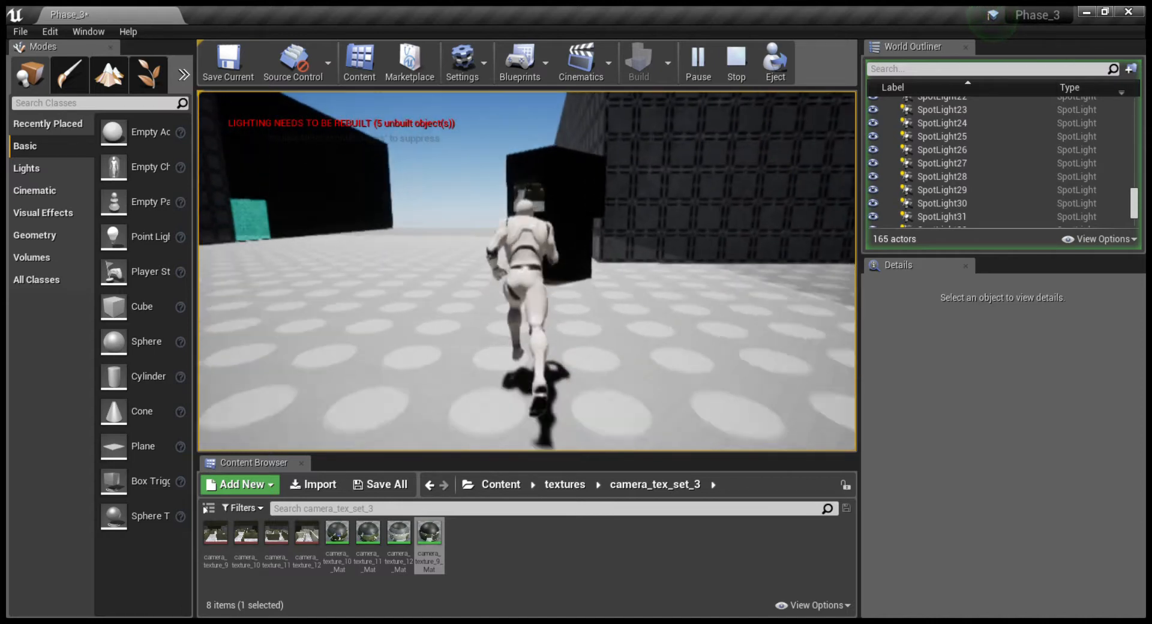
key("w")
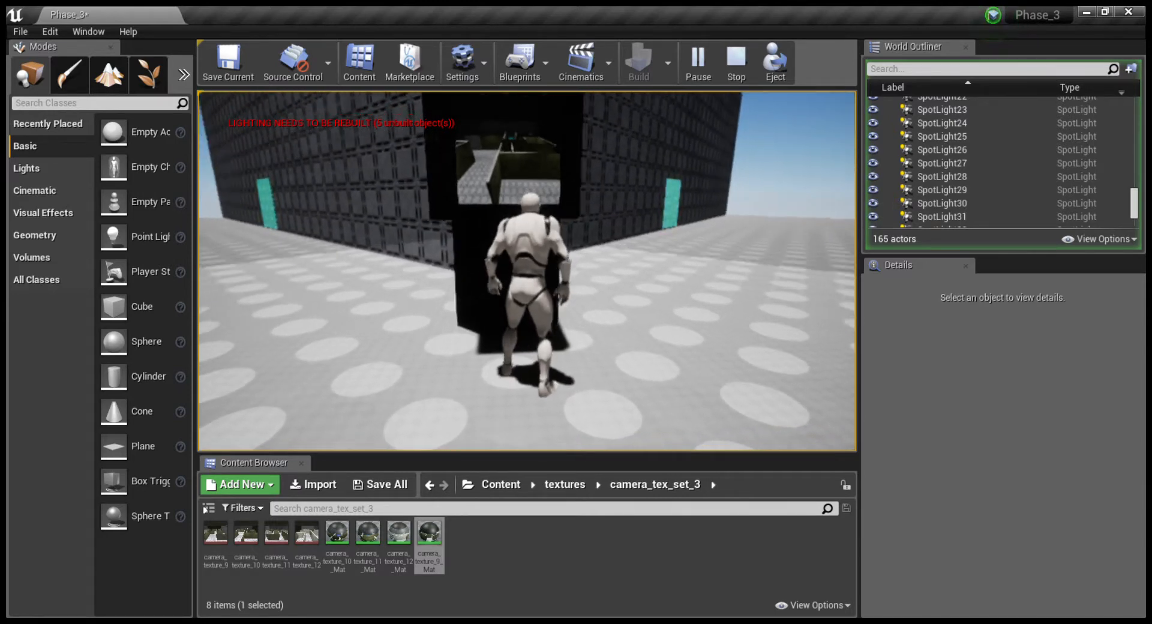
- Move the character around in front of the pedestal to inspect the camera image on its TV screen, and end the playtest
key("s")
key("w")
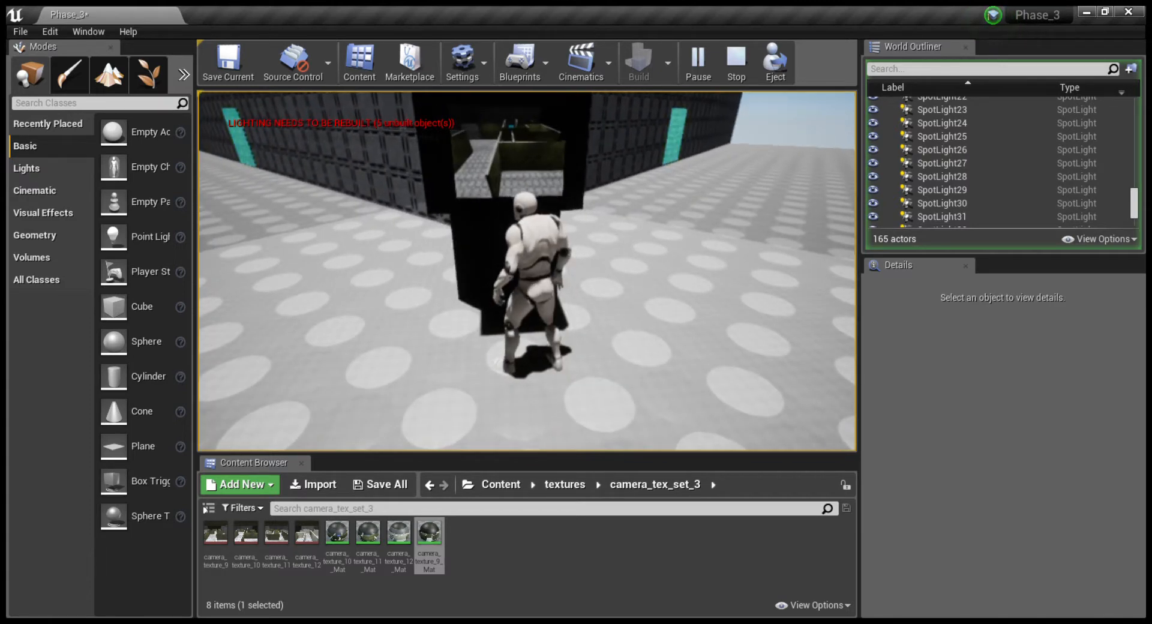
key("a")
key("s")
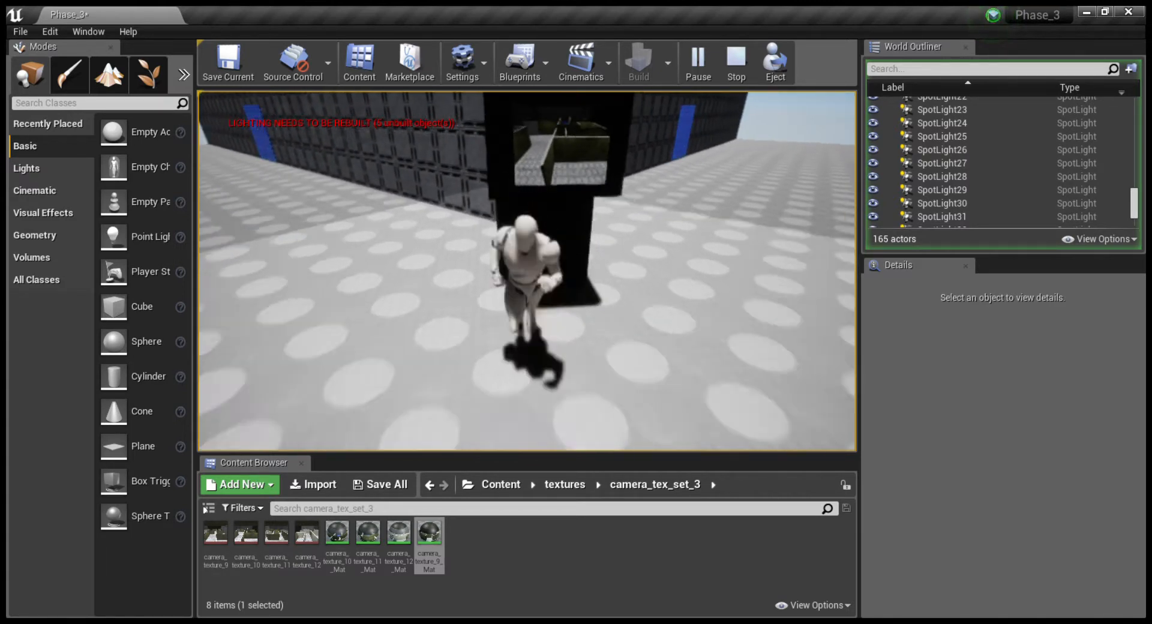
key("w")
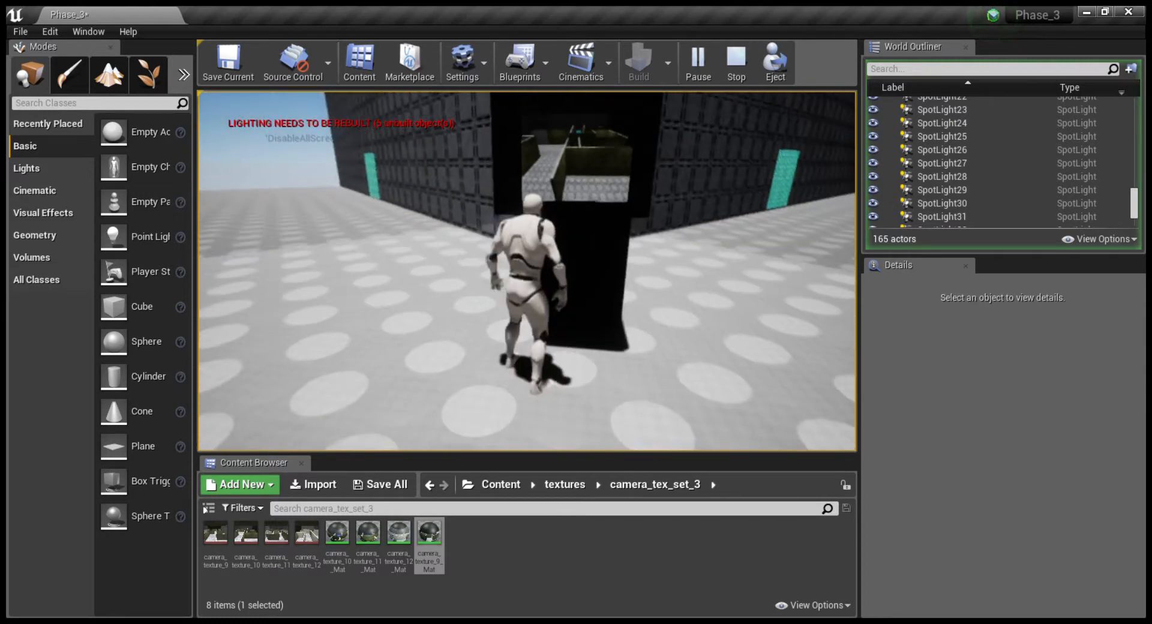
key("Escape")
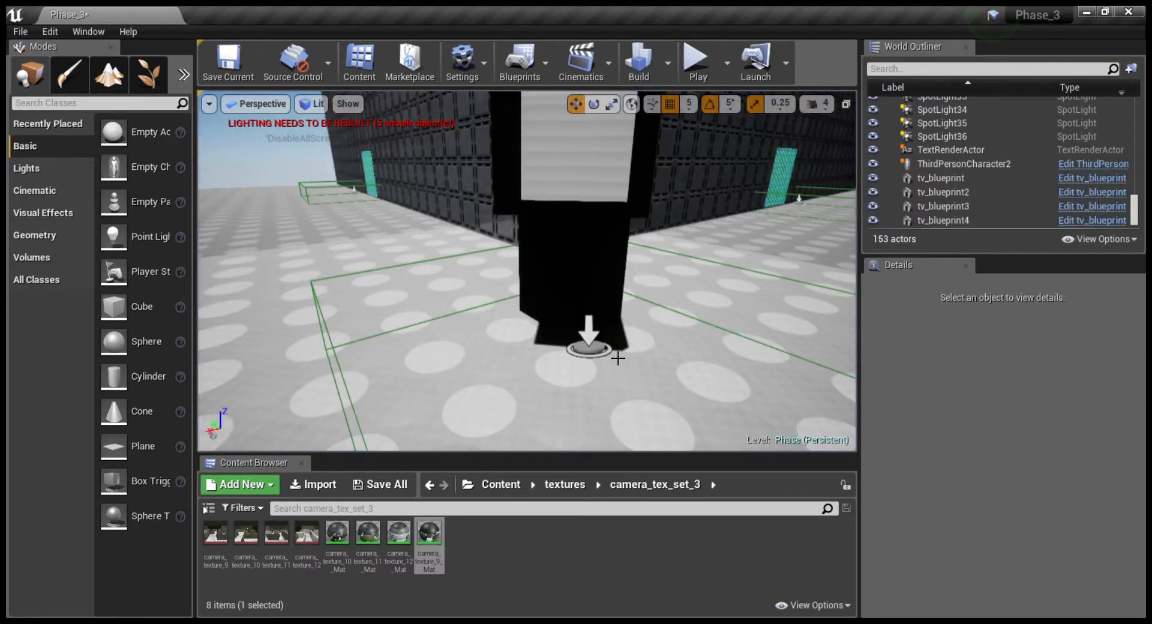
- Select the camera_select_Blueprint3 trigger at the pedestal's base, and playtest the level again to compare the TV screens on different pedestals
left_click(617, 358)
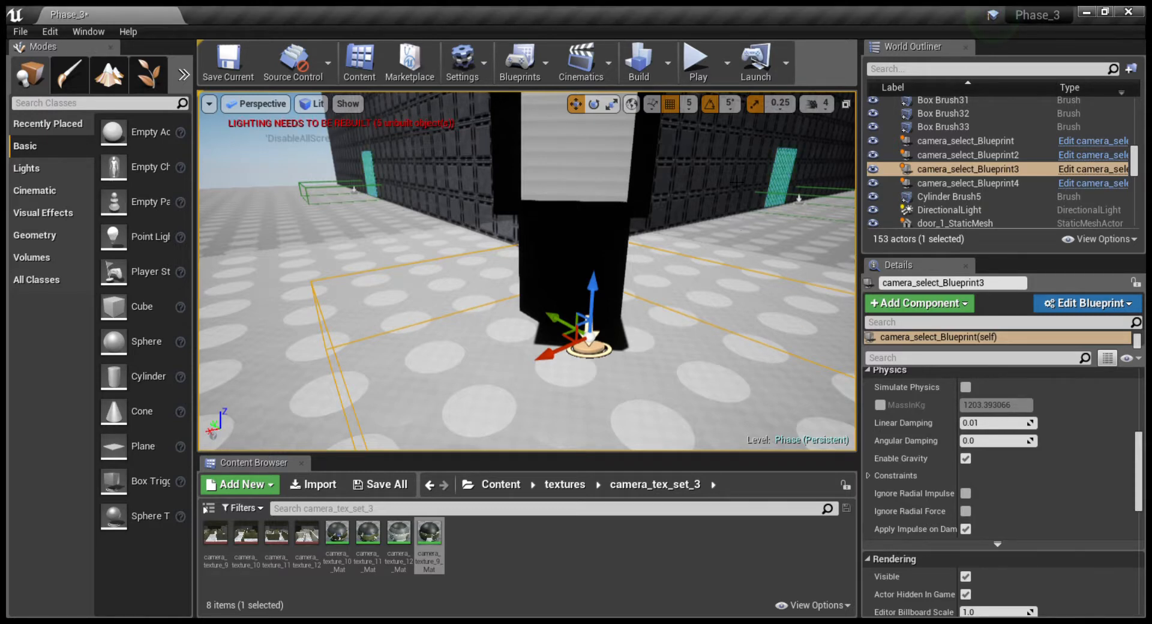
left_click(704, 70)
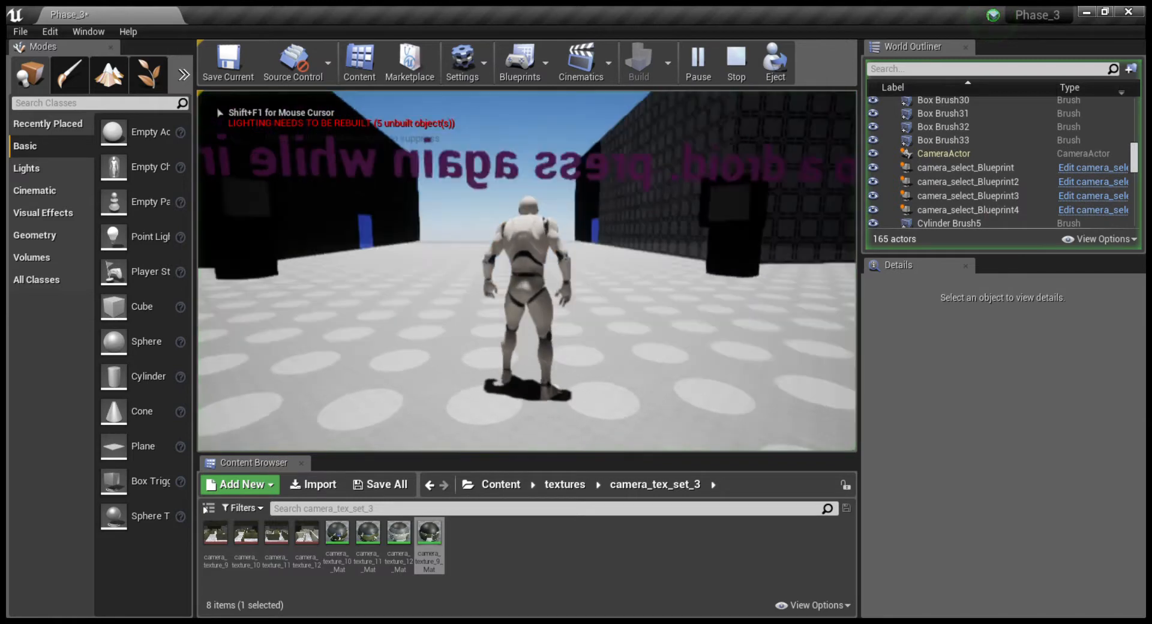
key("w")
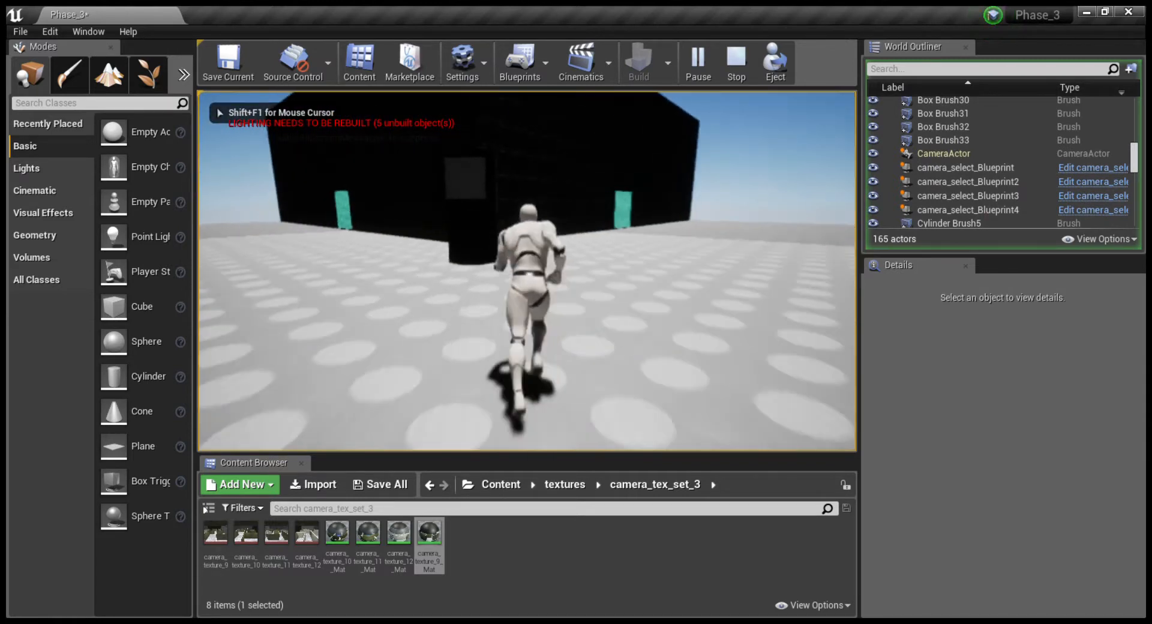
key("w")
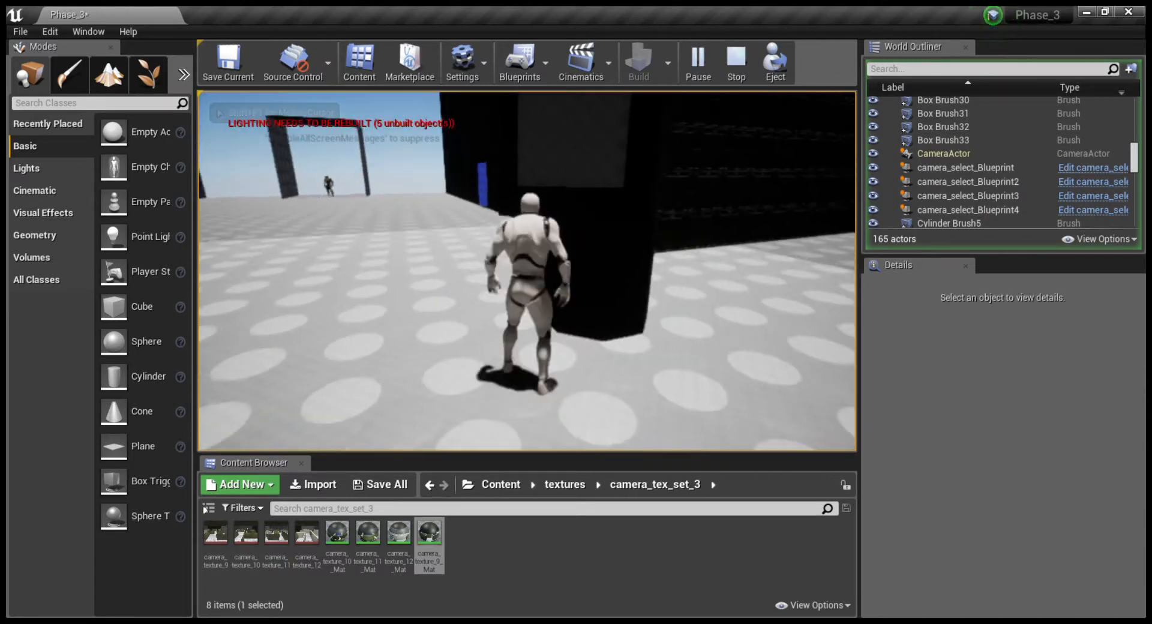
key("w")
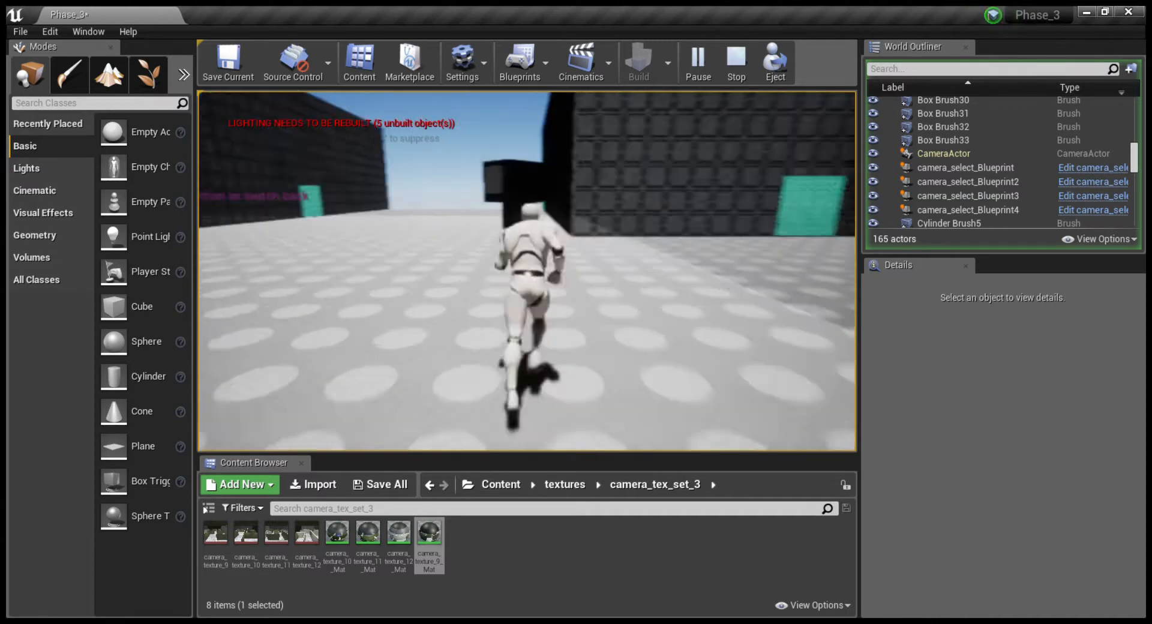
key("w")
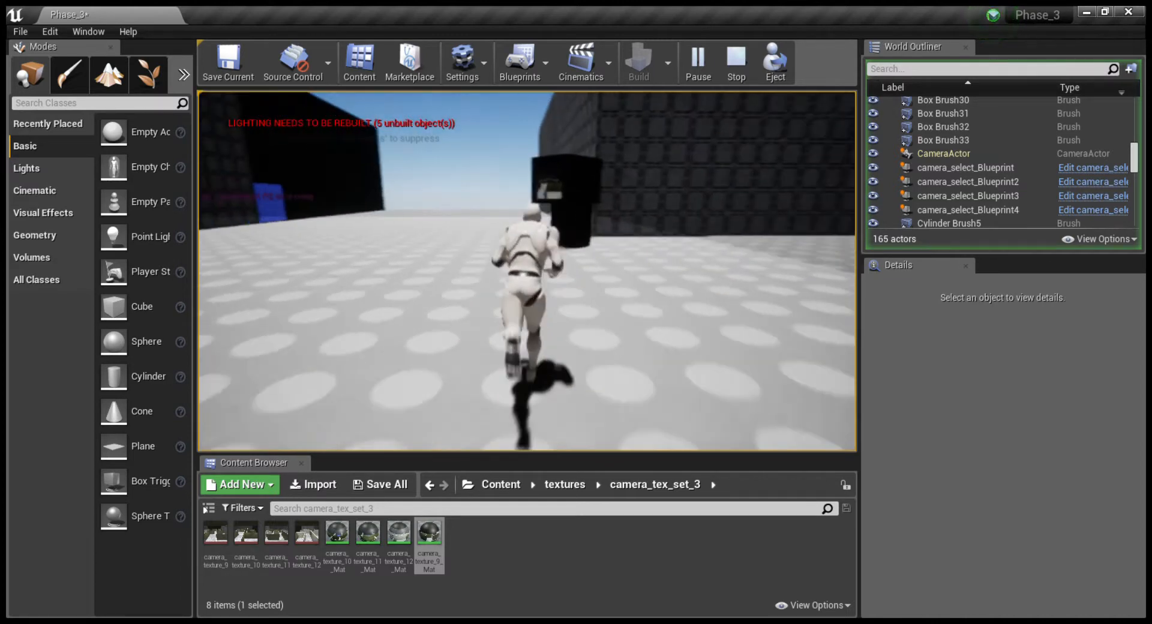
key("w")
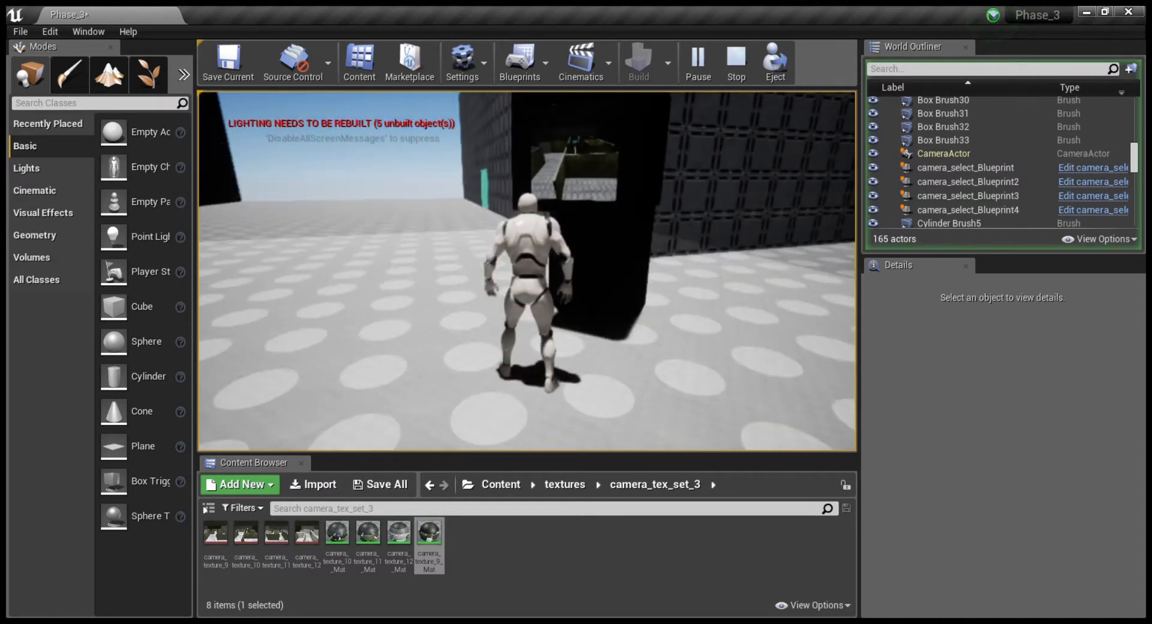
key("s")
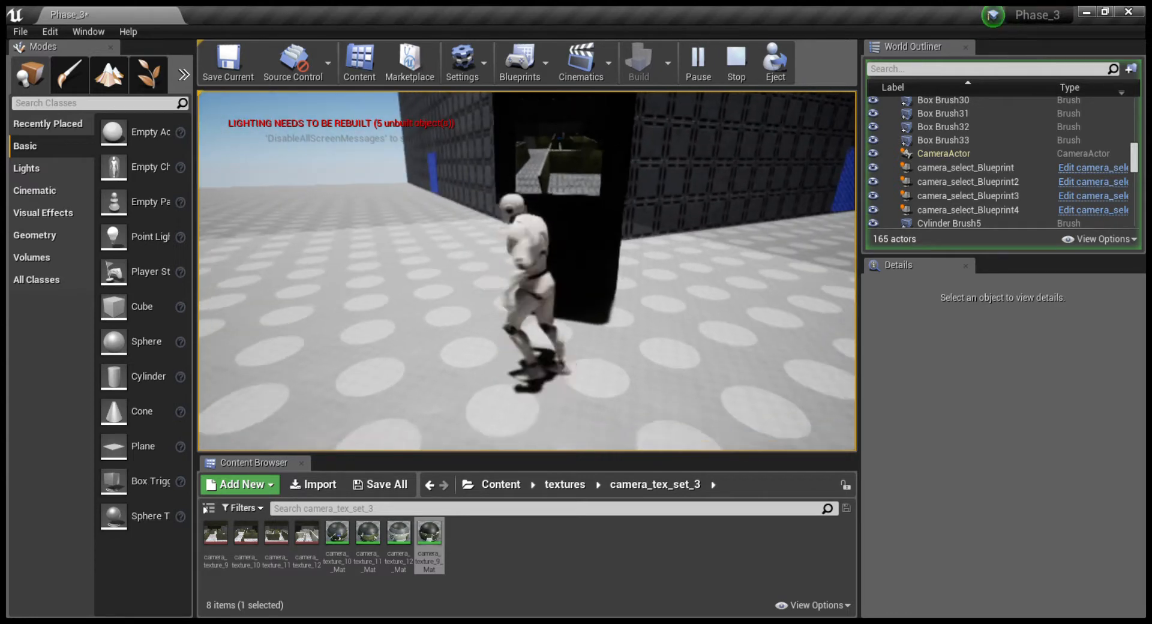
key("a")
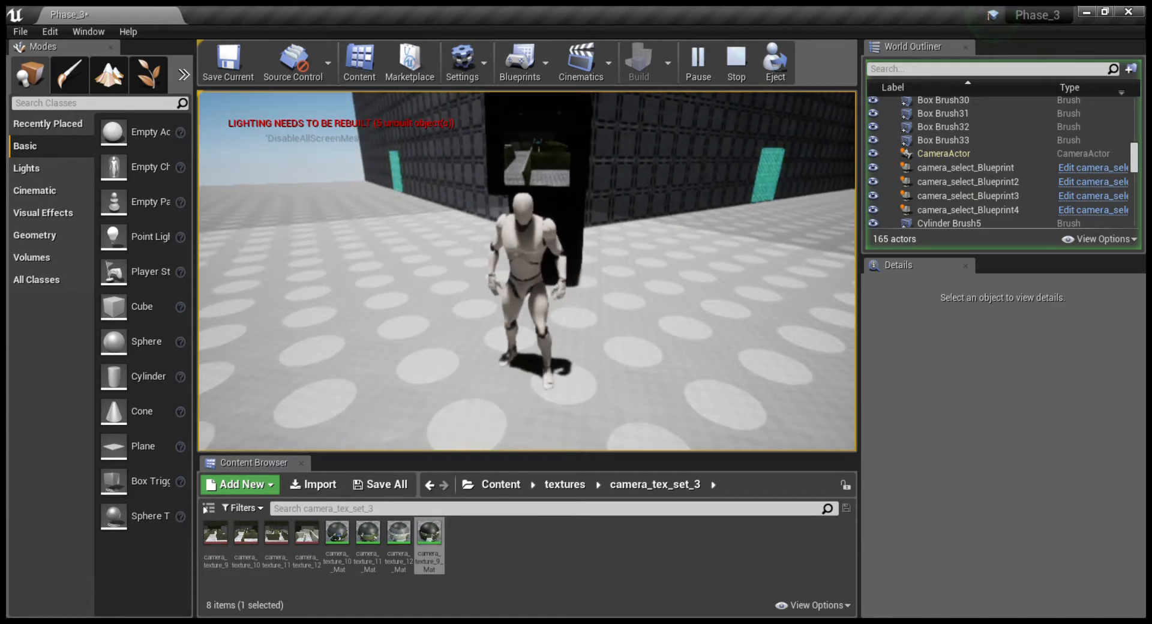
key("s")
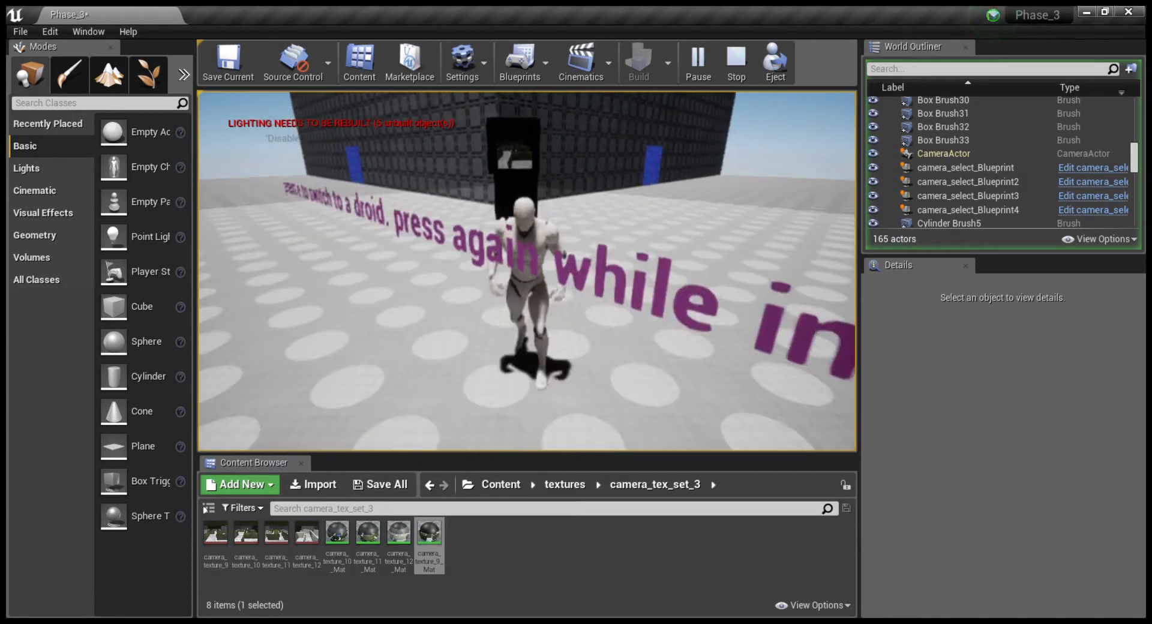
key("Escape")
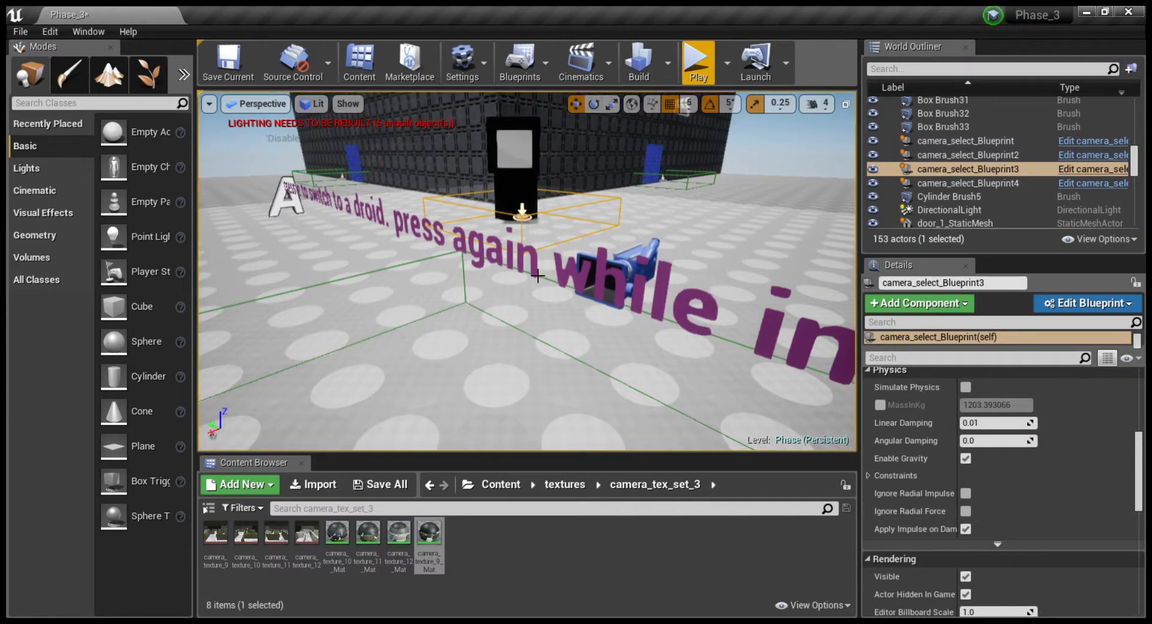
- Set the Camera Changer of camera_select_Blueprint3 to tv_blueprint3
scroll(1042, 473, "up", 5)
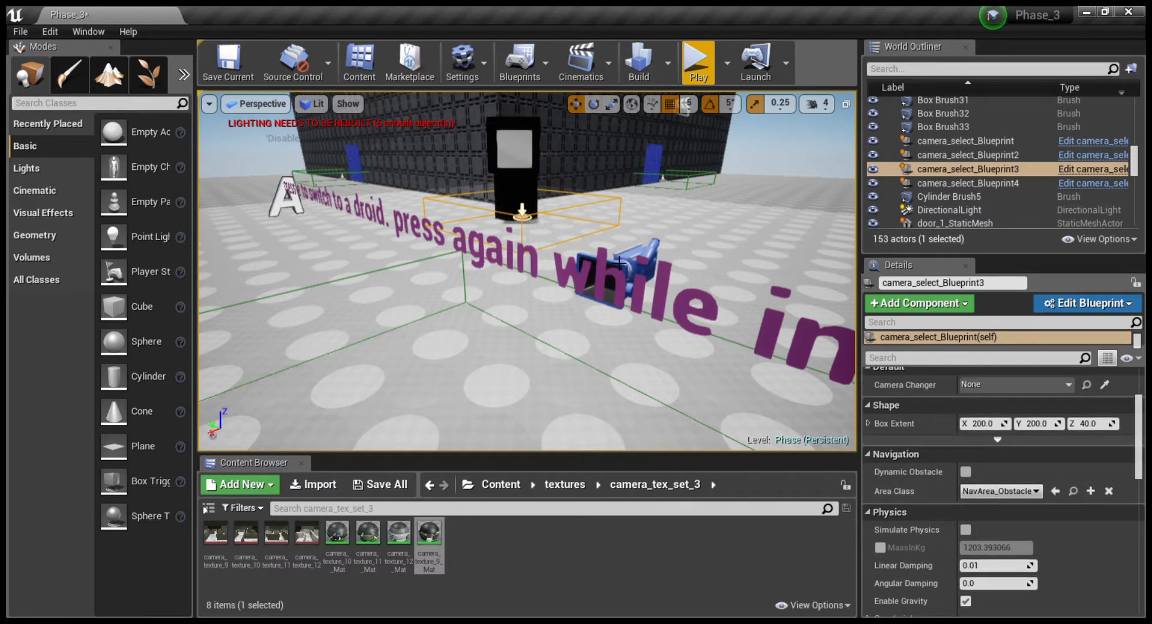
scroll(984, 449, "up", 3)
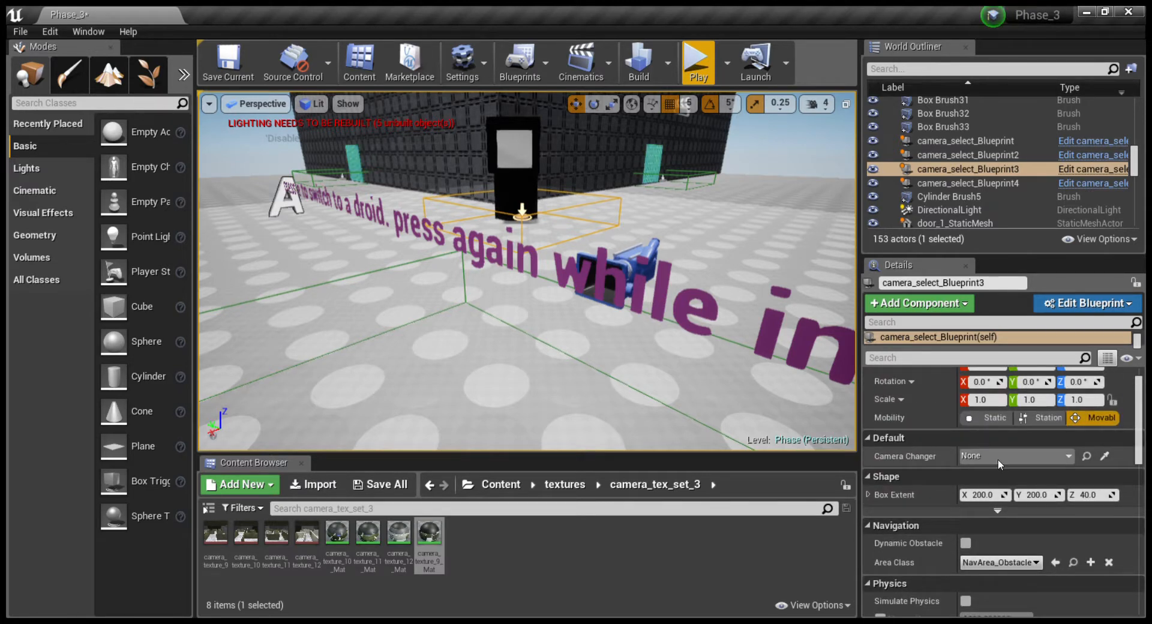
left_click(996, 457)
left_click(963, 312)
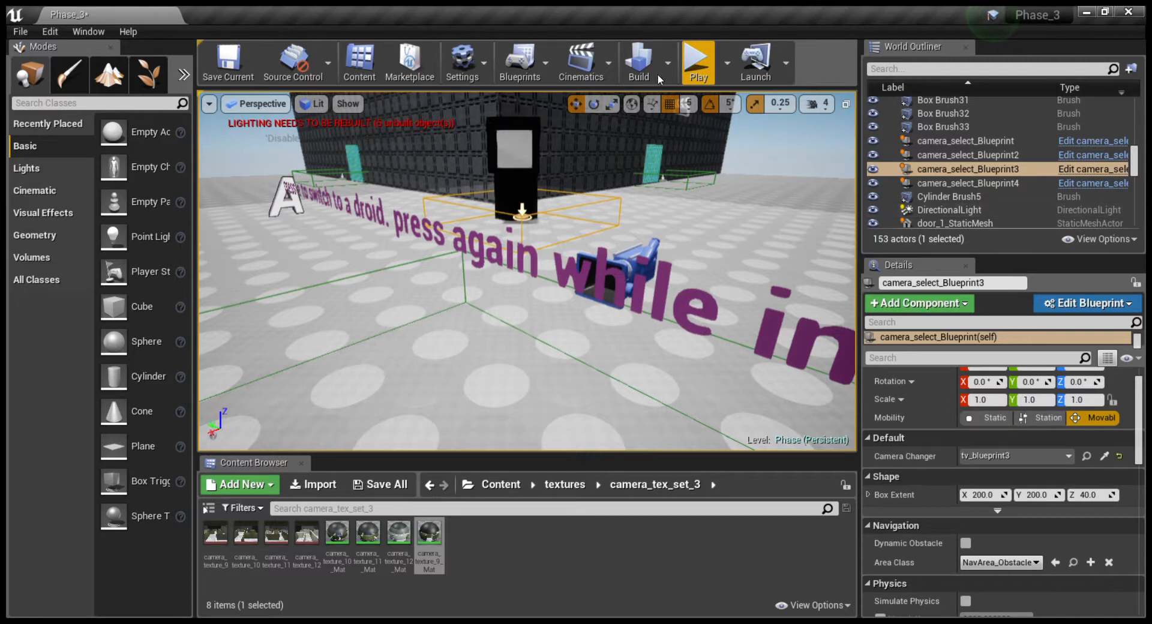
- Start a playtest and run the character past the pedestals to check the camera images on their TV screens
left_click(697, 60)
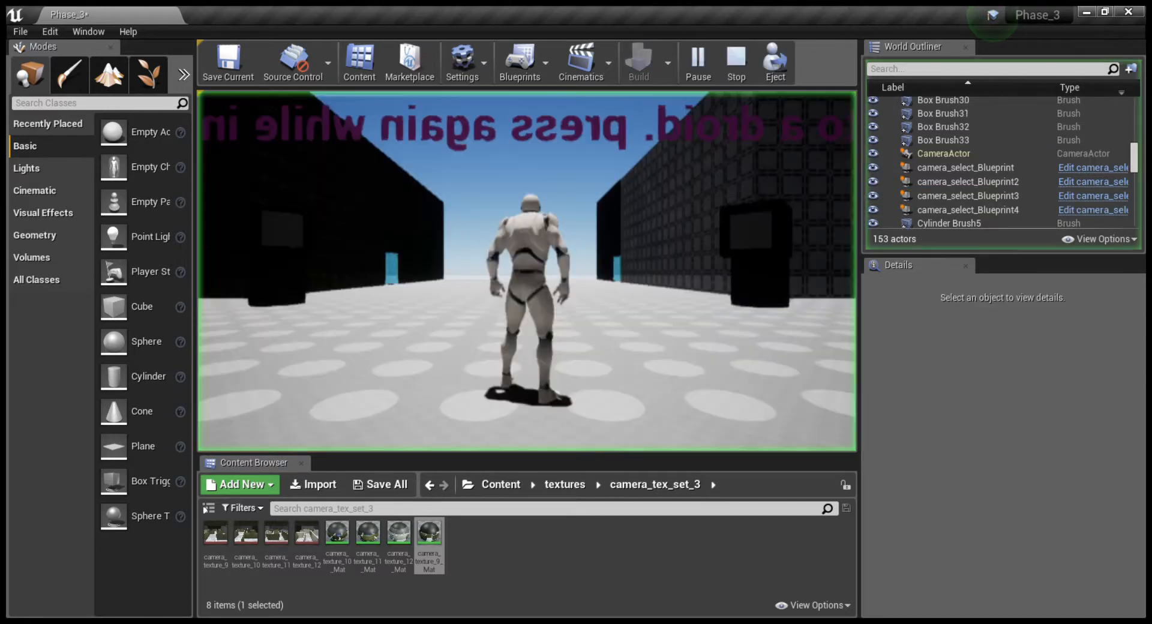
key("w")
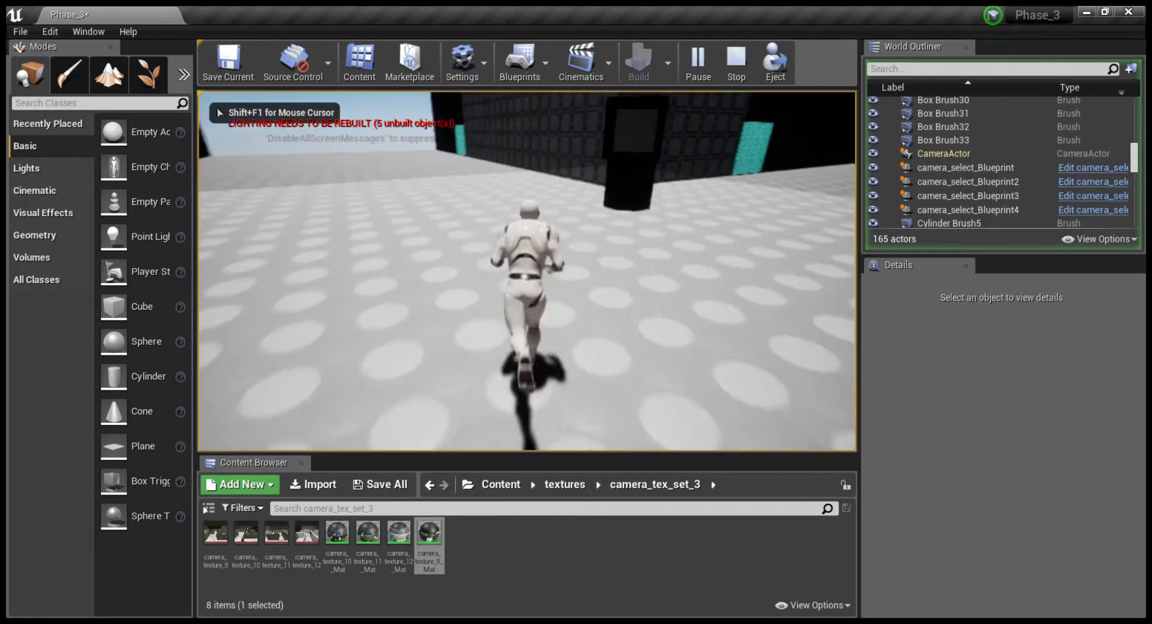
key("w")
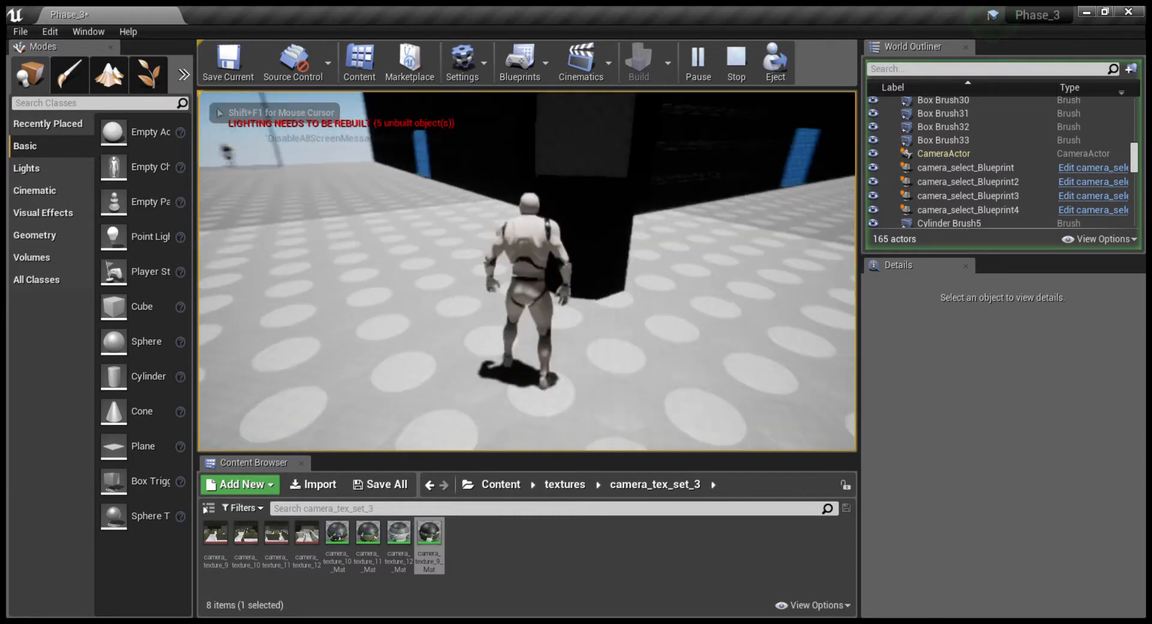
key("w")
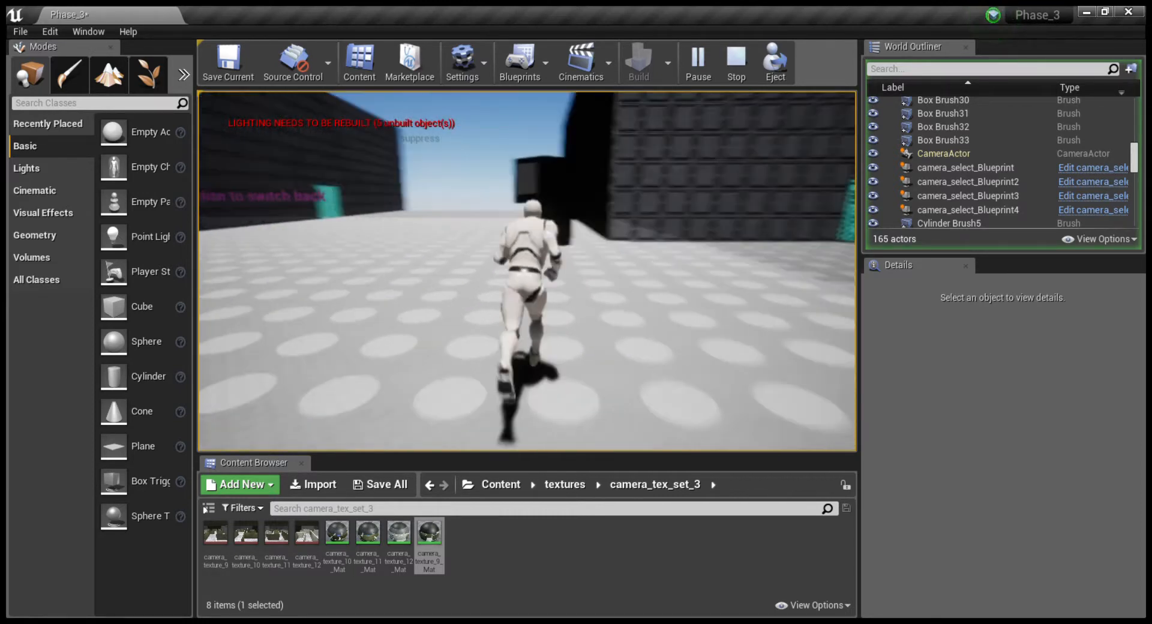
key("w")
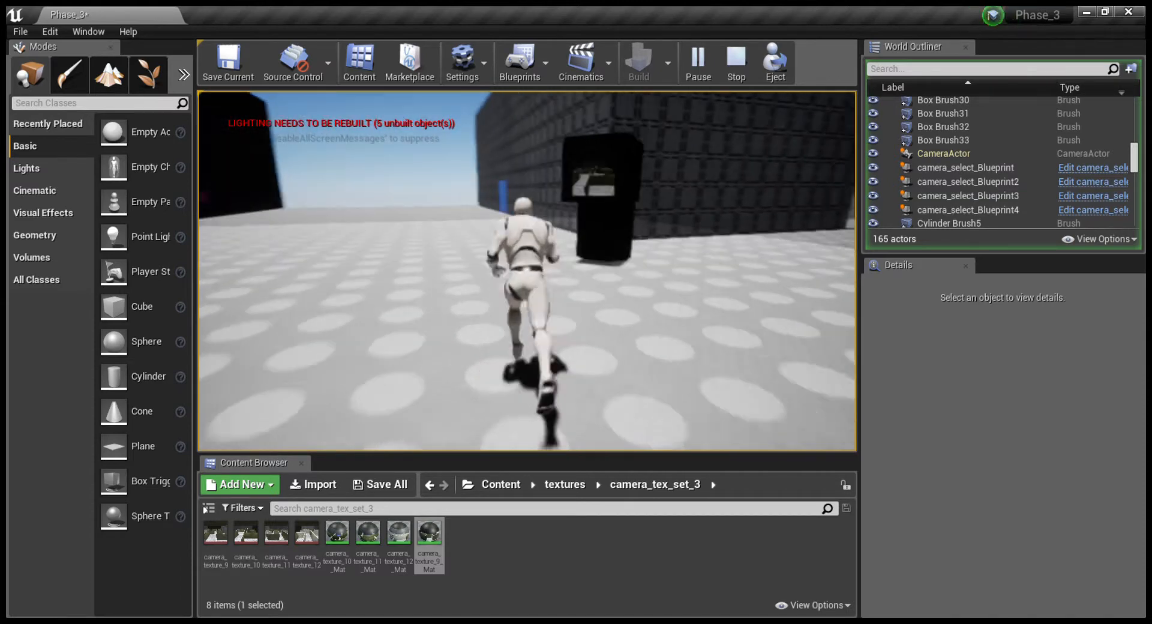
key("w")
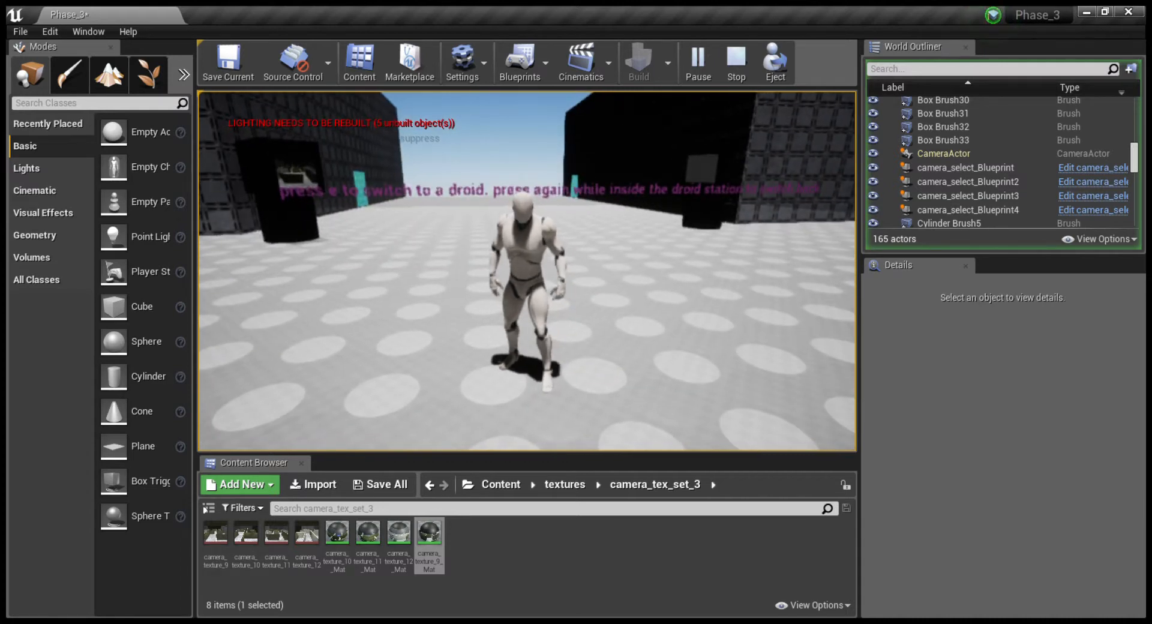
- Walk the character around the droid station in view of the purple instruction text, and end the playtest
key("d")
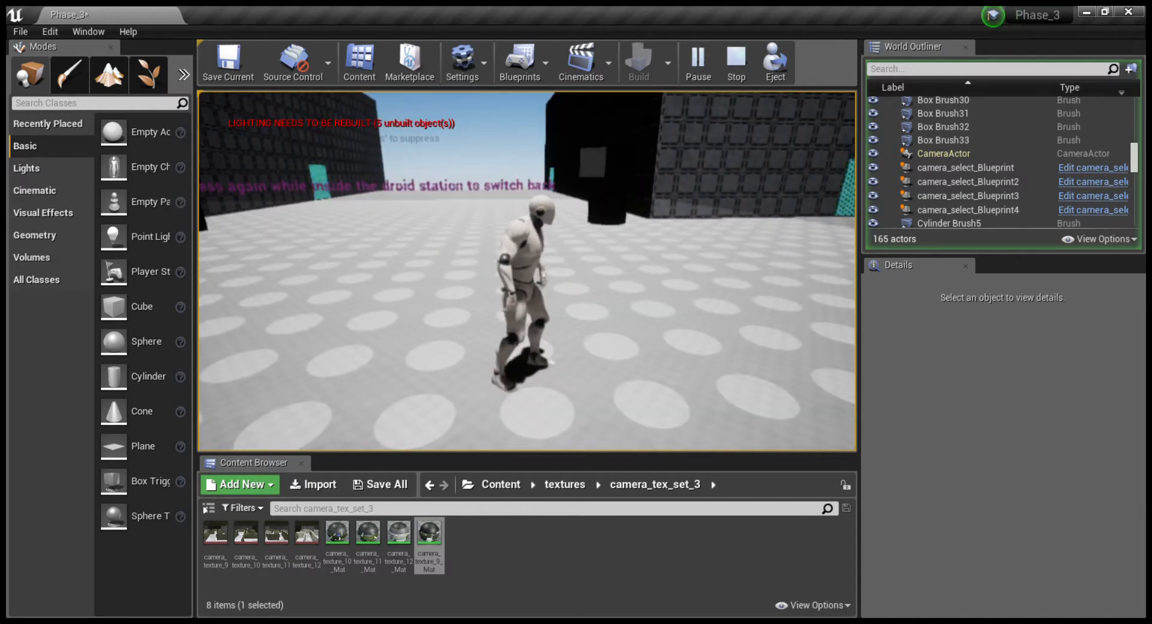
key("a")
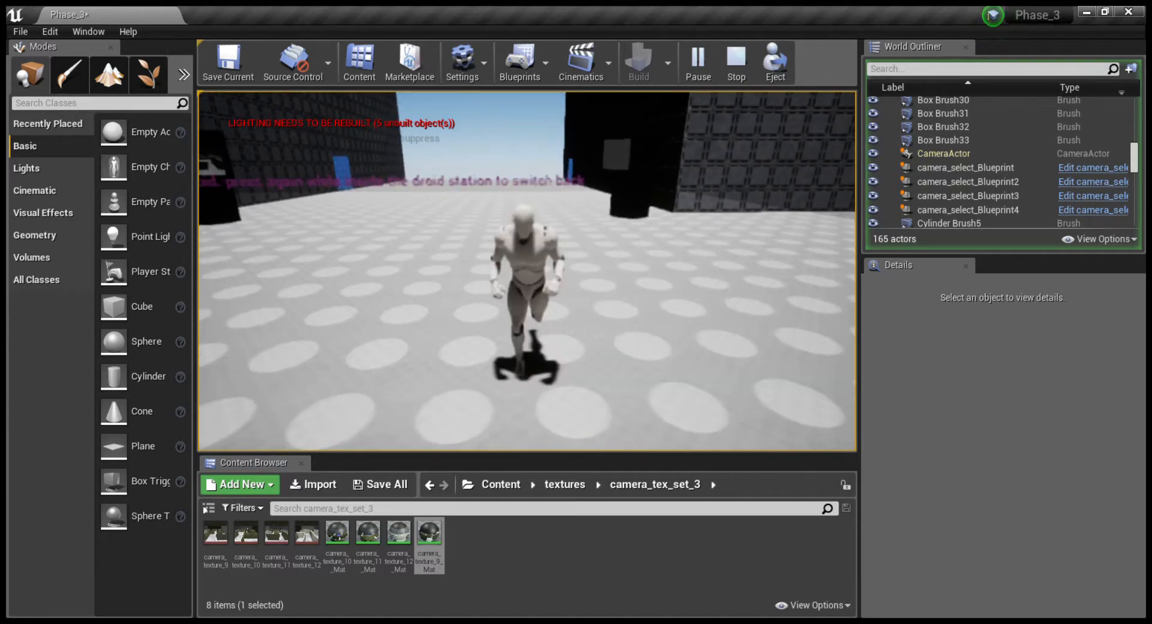
key("w")
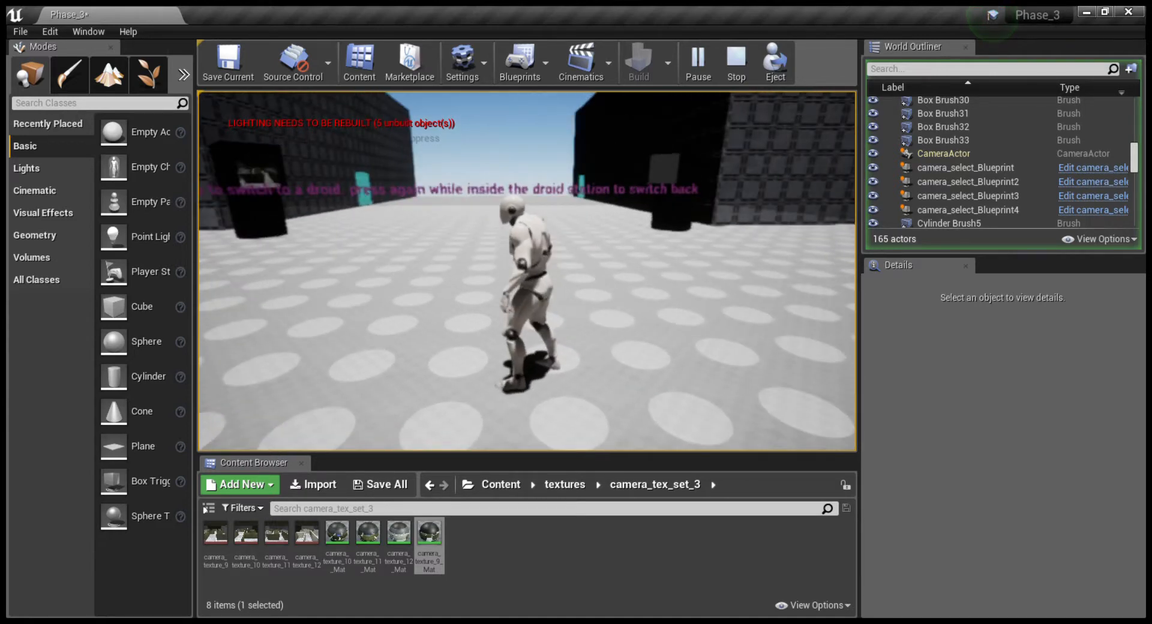
key("w")
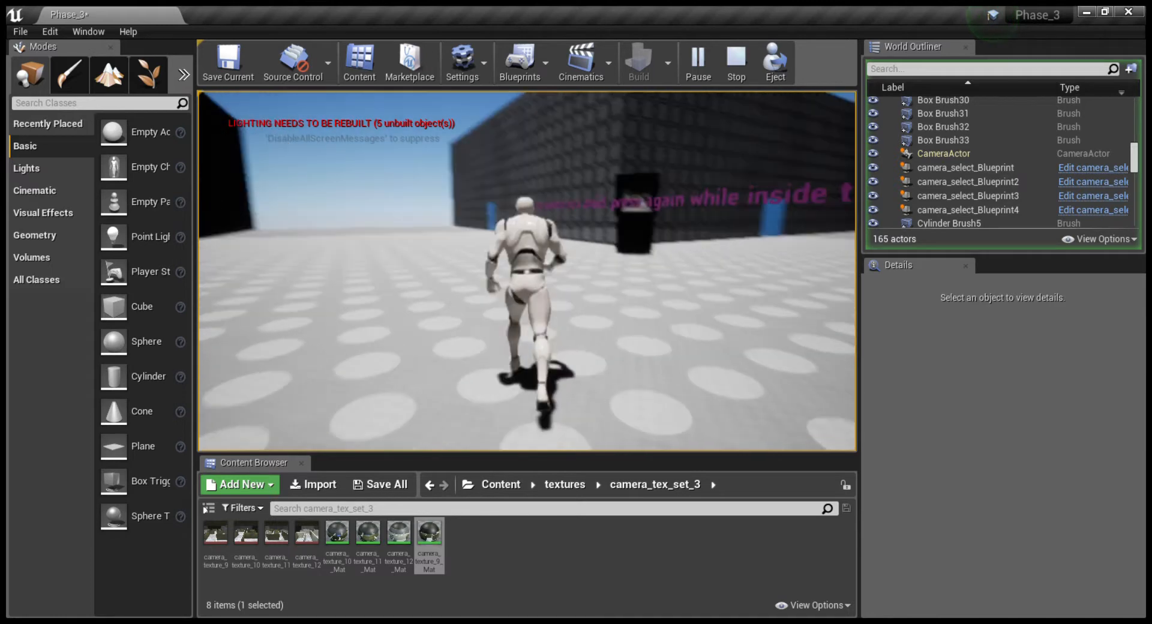
key("Escape")
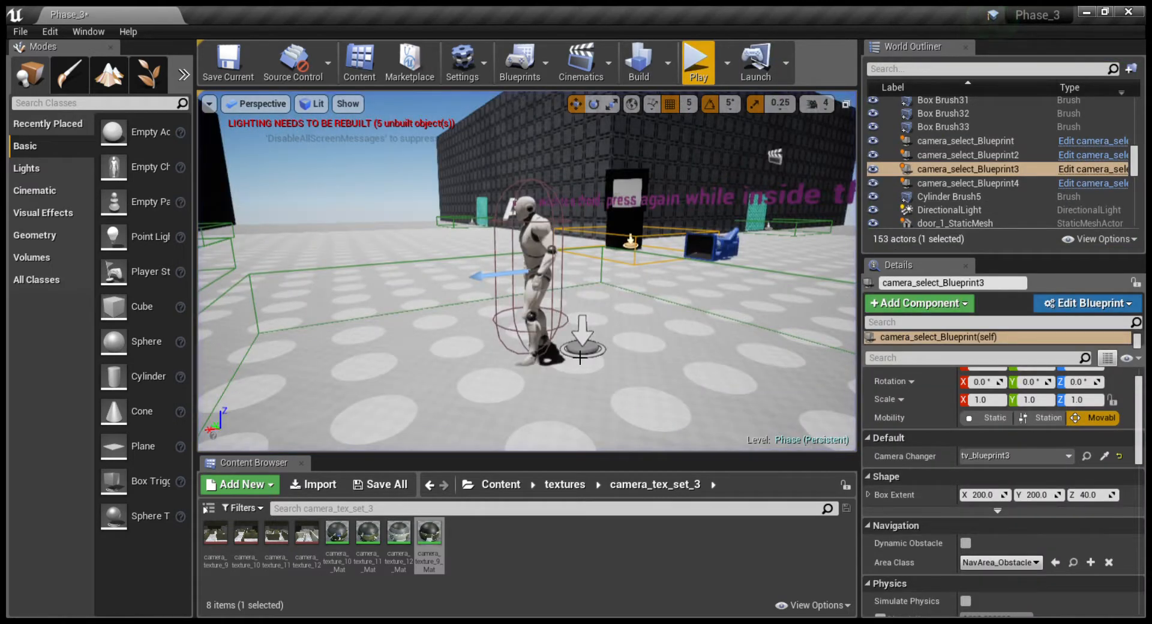
- Select droid_switch_Blueprint beside the character and examine its Pawntoposses setting and transform values
left_click(596, 357)
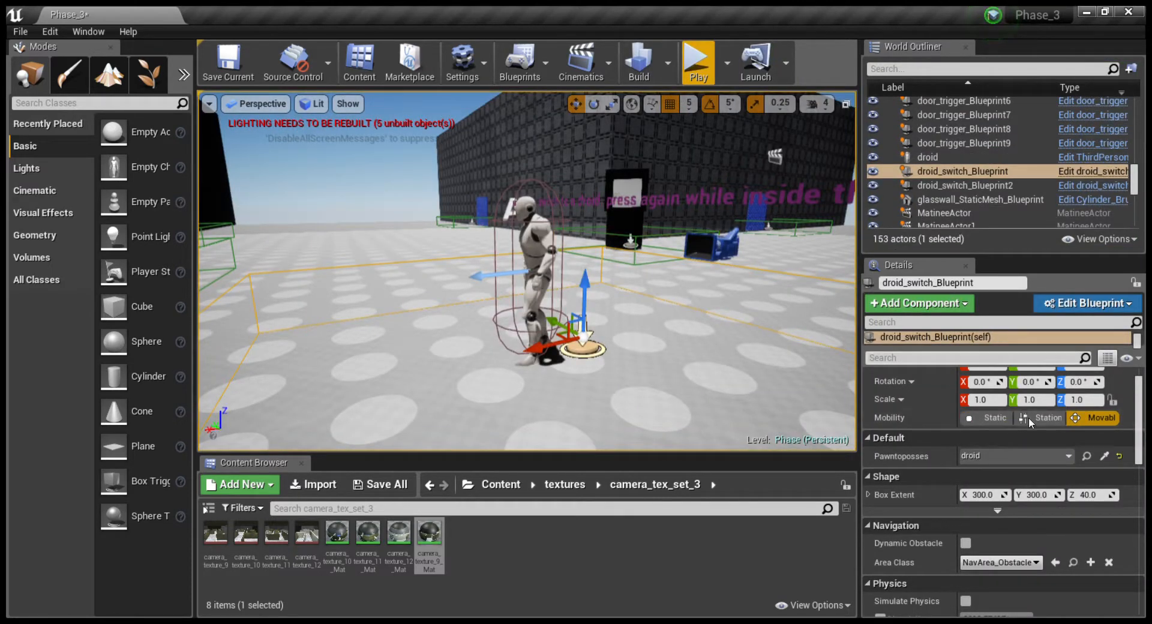
scroll(1028, 416, "up", 1)
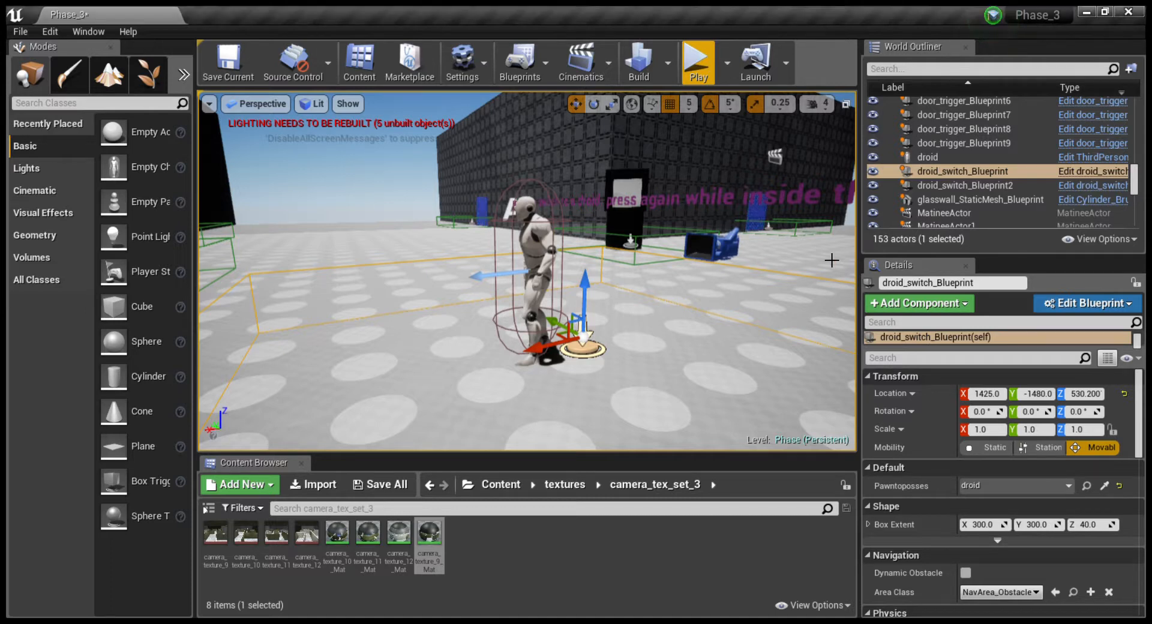
- Select the glass wall spanning the gap between the black blocks and open its blueprint for review
right_click_drag(735, 358, 175, 346)
key("w")
key("w")
key("w")
key("w")
key("w")
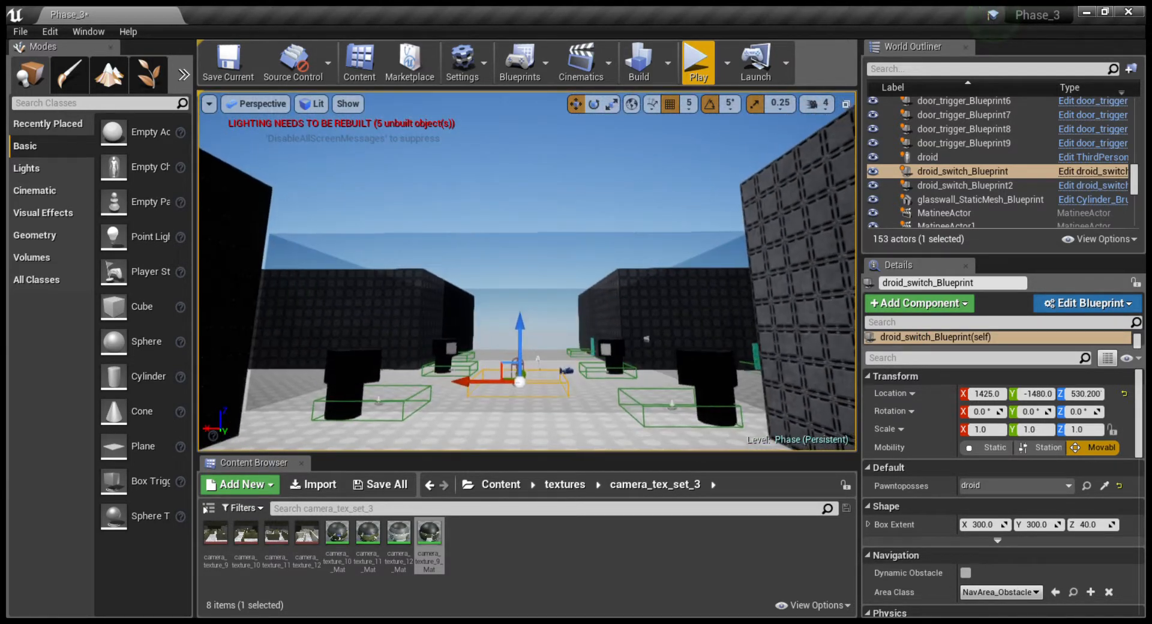
left_click(552, 300)
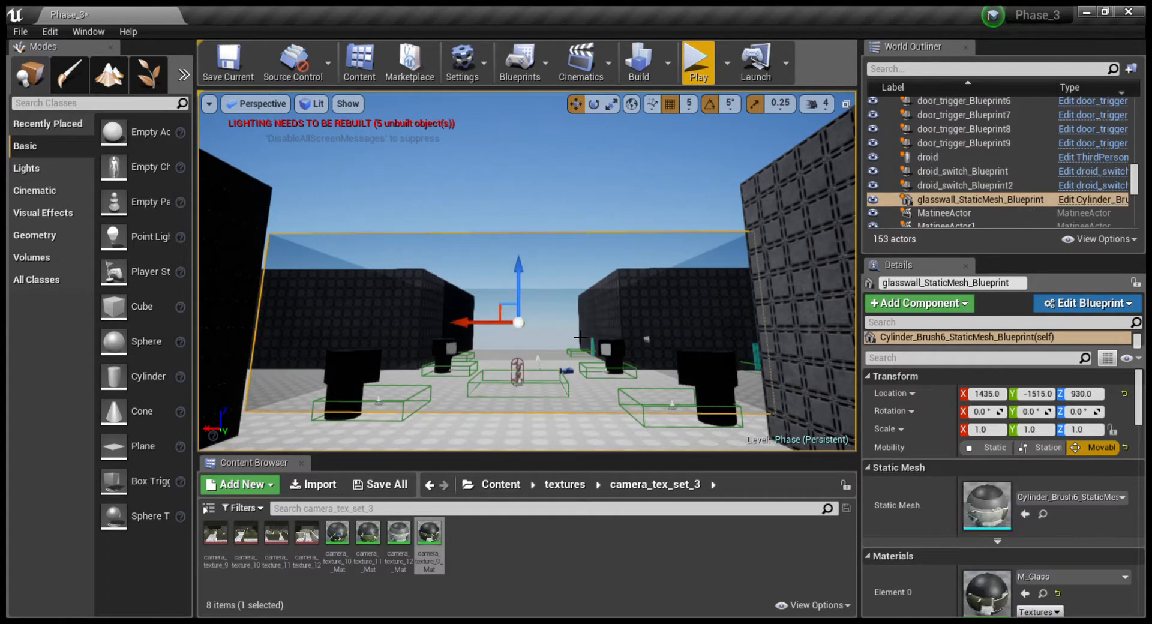
left_click(1087, 305)
left_click(1067, 341)
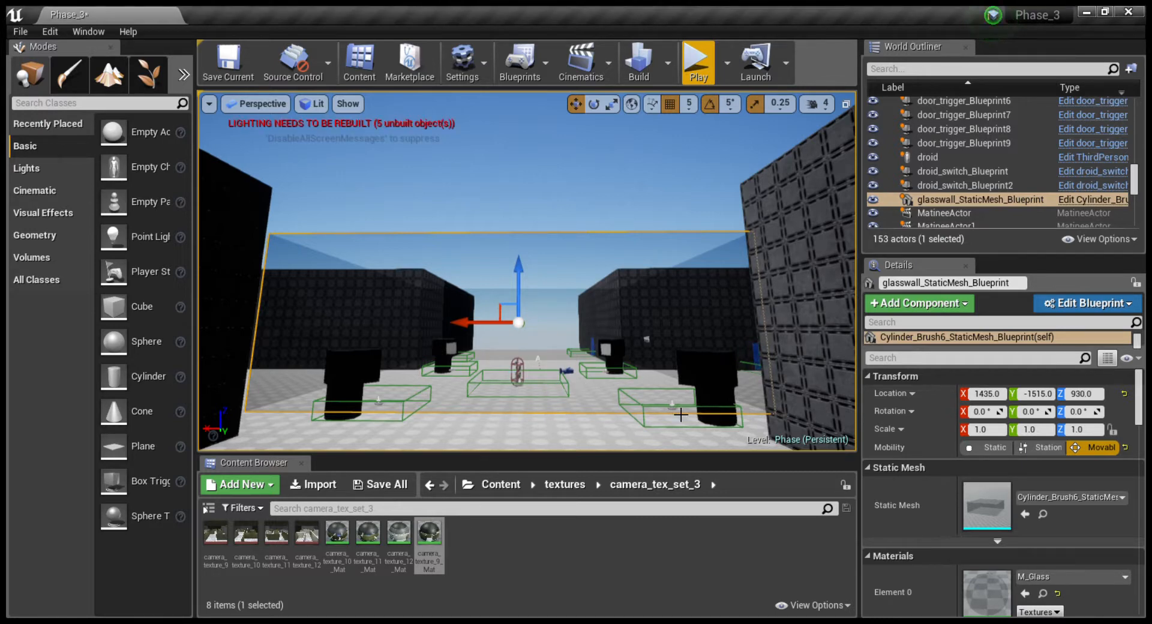
- Locate Sphere_Blueprint in the level and examine the sphere in its walled maze room from above
scroll(954, 208, "down", 5)
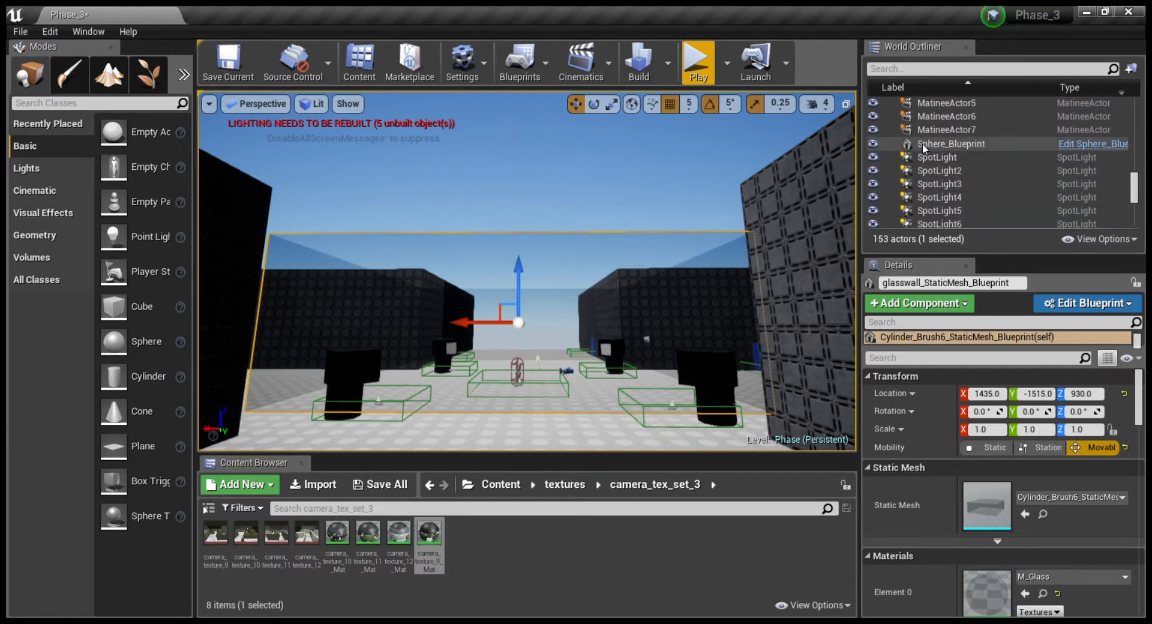
double_click(922, 143)
right_click_drag(691, 360, 676, 408)
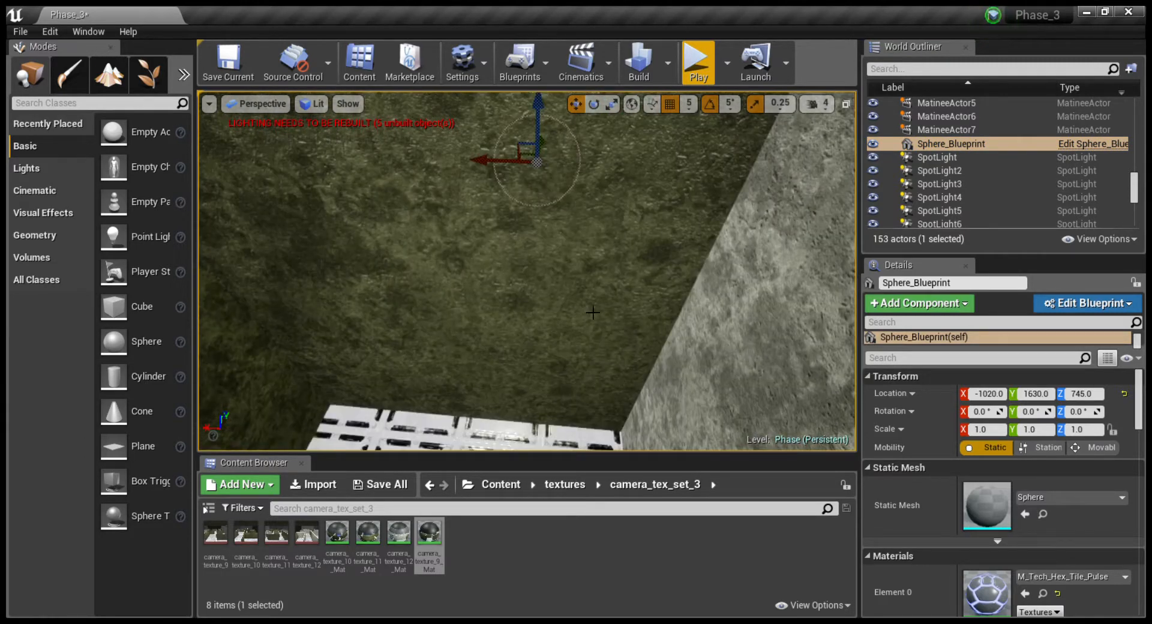
mouse_move(607, 289)
right_mouse_down()
mouse_move(615, 252)
mouse_move(616, 279)
mouse_move(678, 342)
mouse_move(604, 276)
right_mouse_up()
key("s")
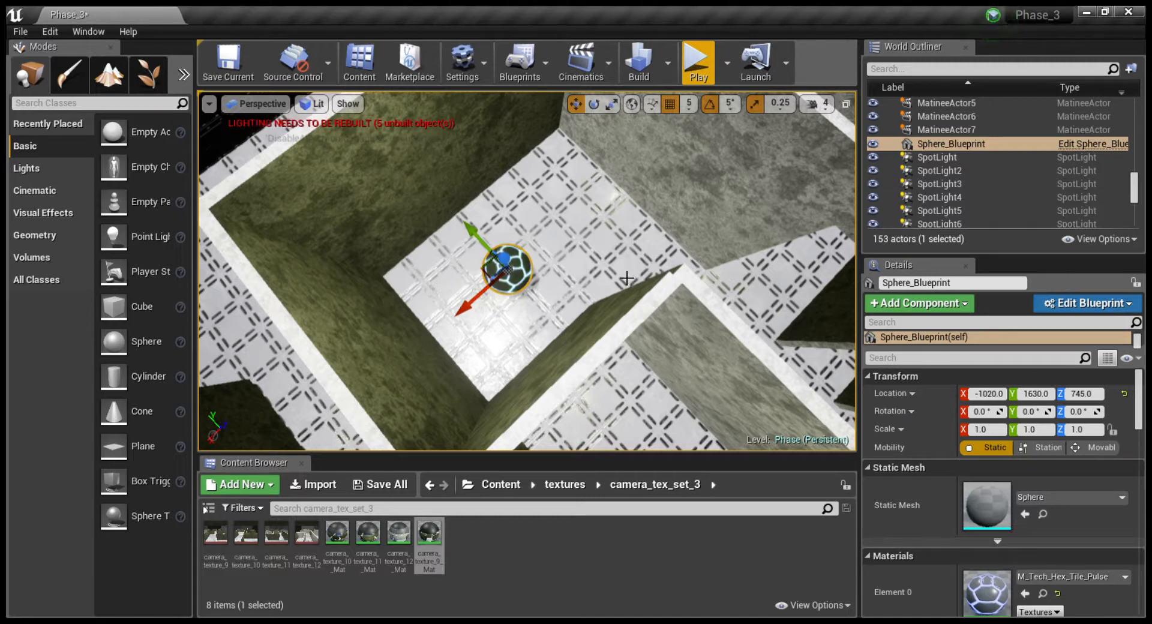
right_click_drag(625, 273, 797, 209)
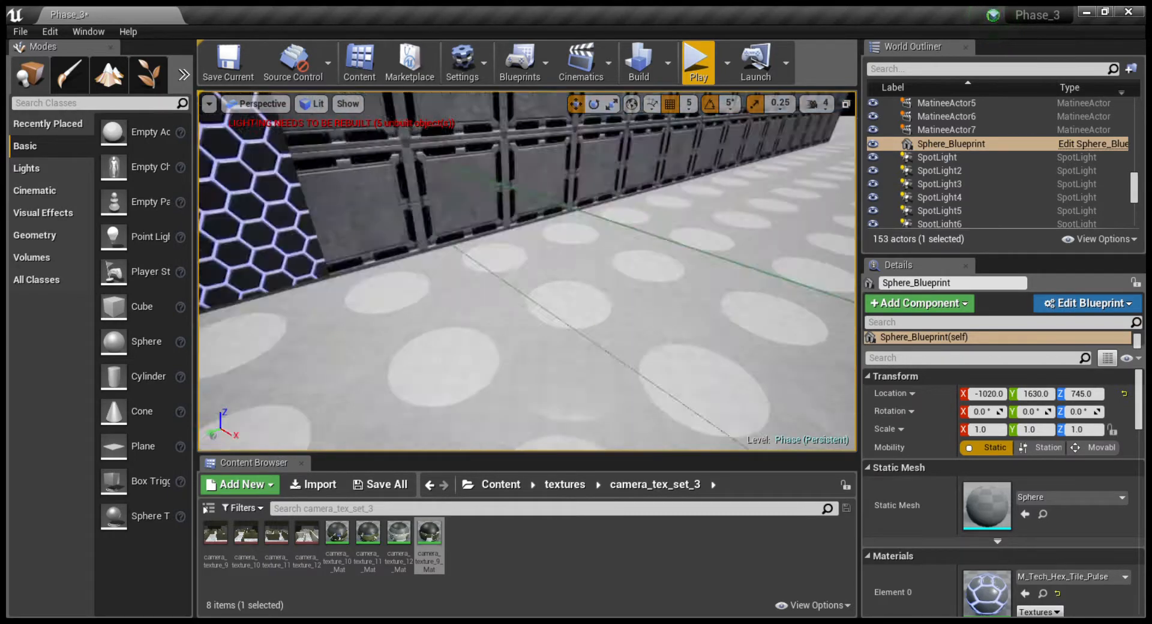
- Examine the hexagon-patterned door and its trigger in the outer wall, and the central droid station from above
key("s")
right_click_drag(527, 270, 604, 202)
key("a")
key("s")
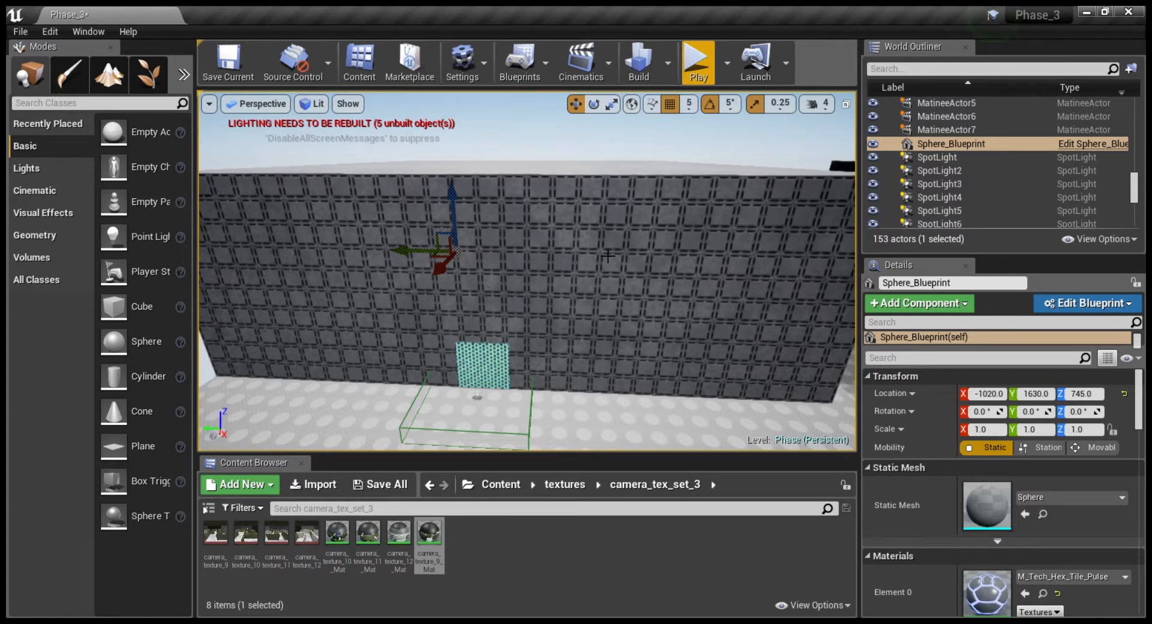
right_click_drag(531, 351, 702, 390)
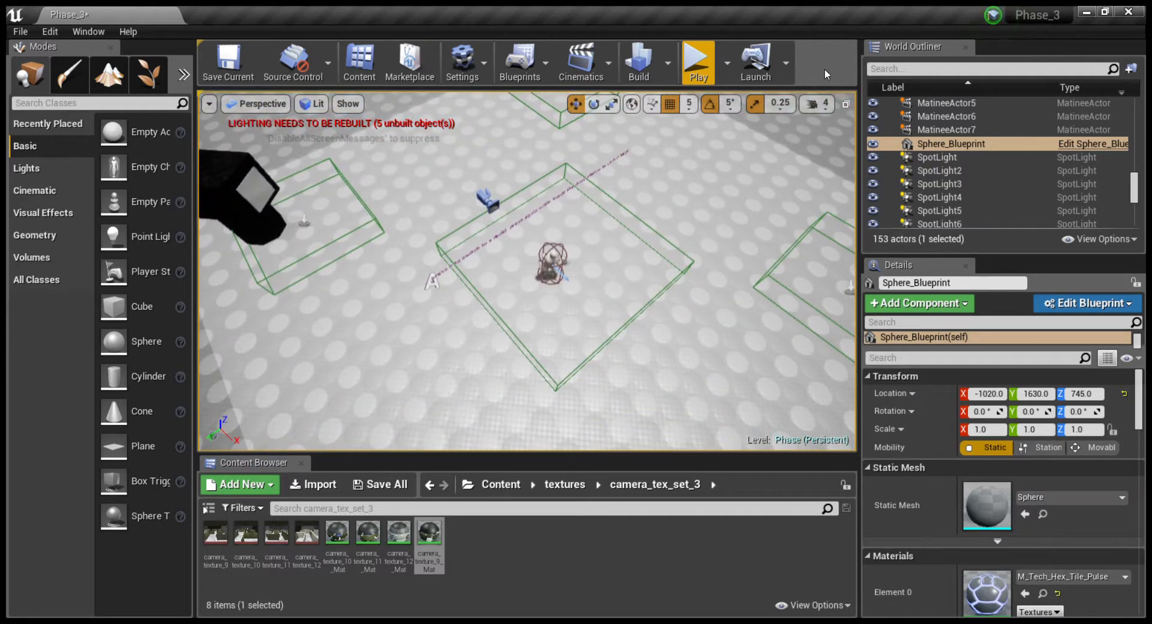
- Playtest the level, run the character around the droid station and switch control to the droid
left_click(689, 63)
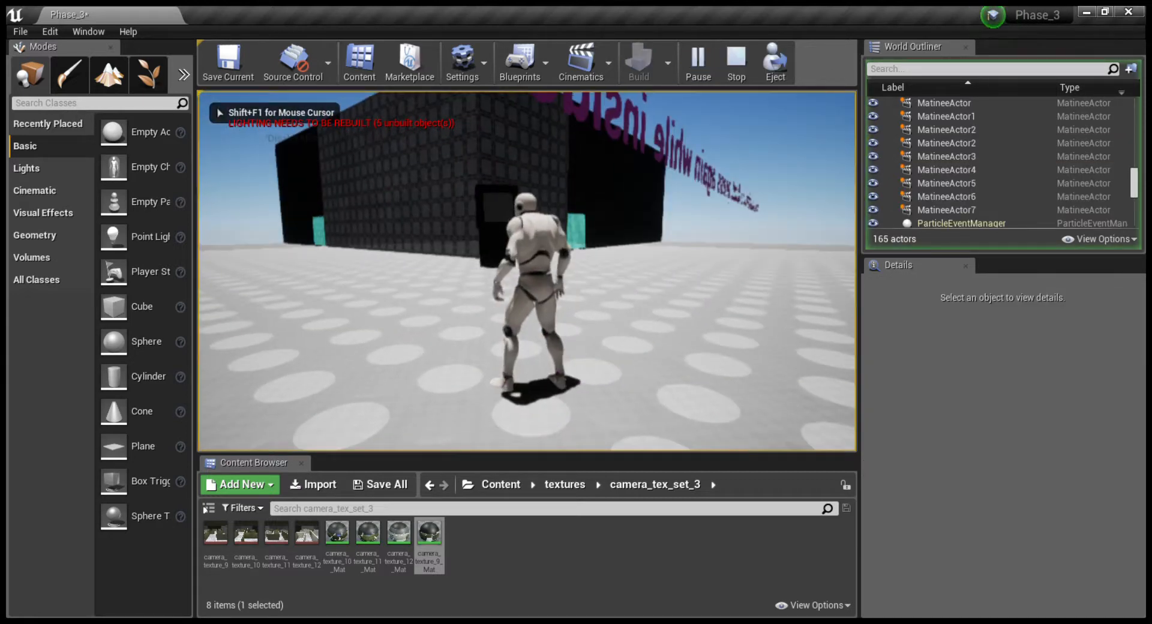
key("w")
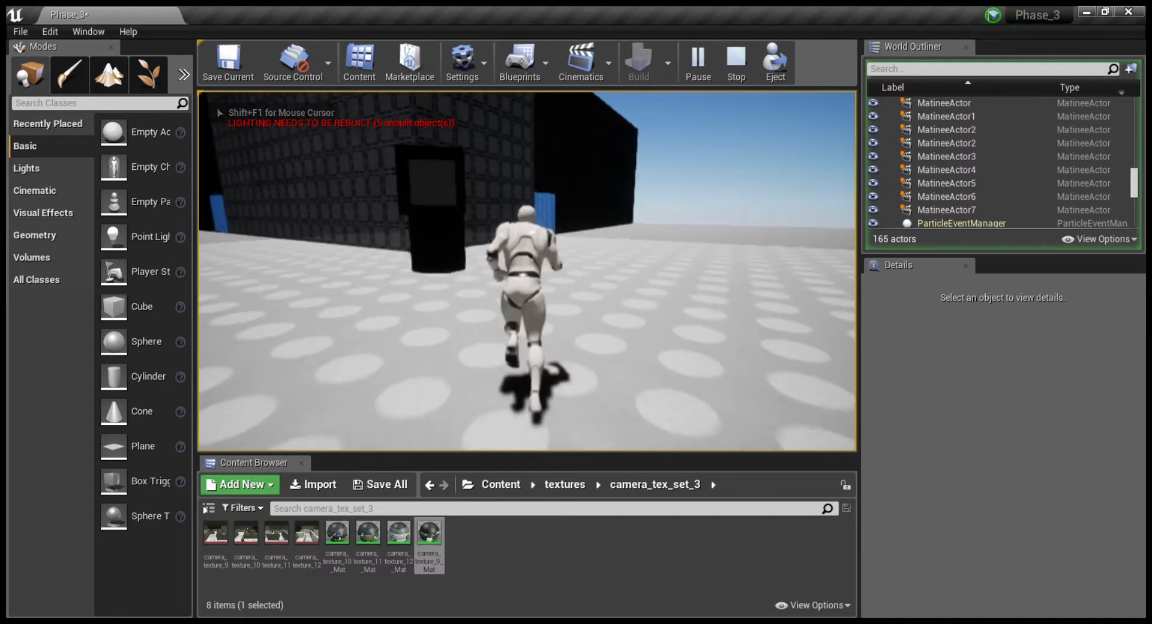
key("w")
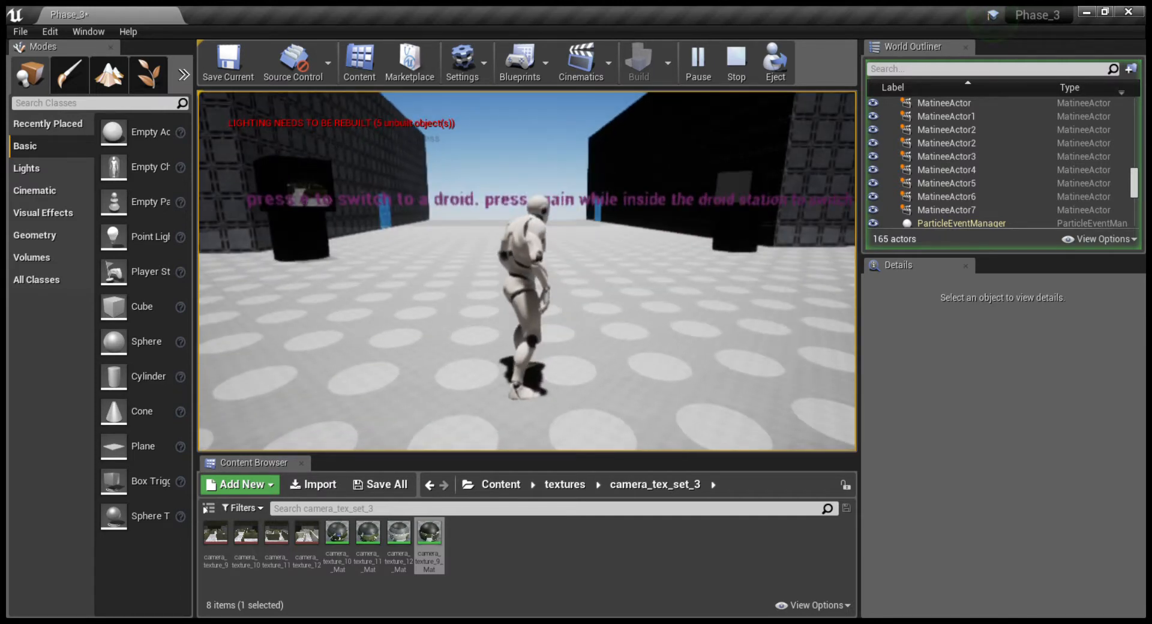
key("e")
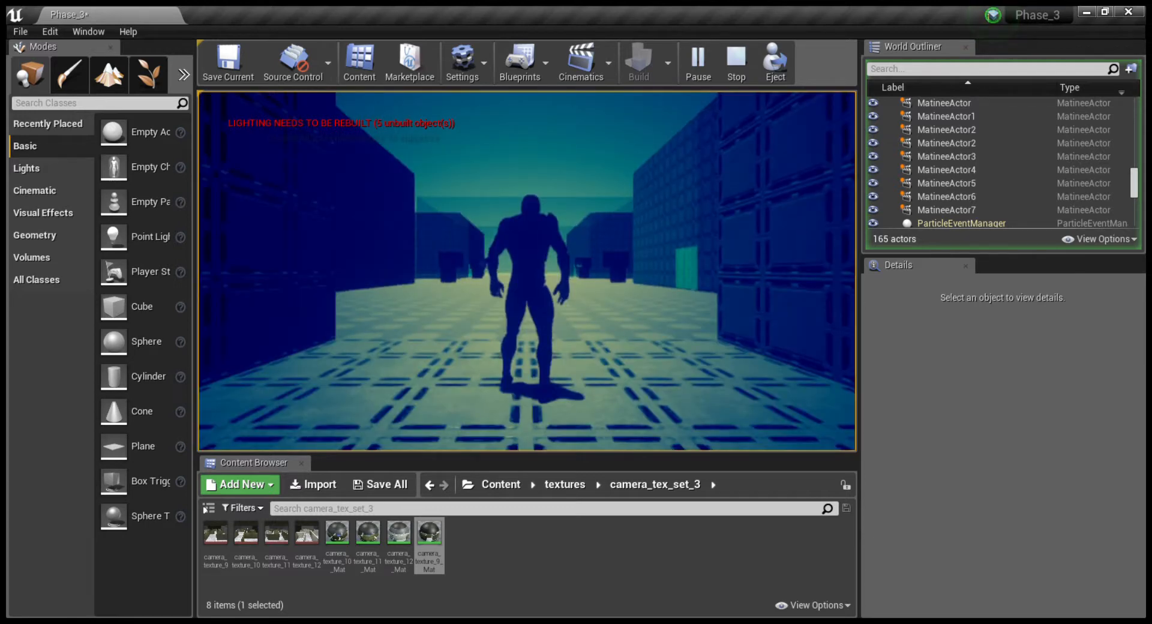
- Run the droid to a hexagon-patterned door, pass through it to test its opening, and return outside
key("w")
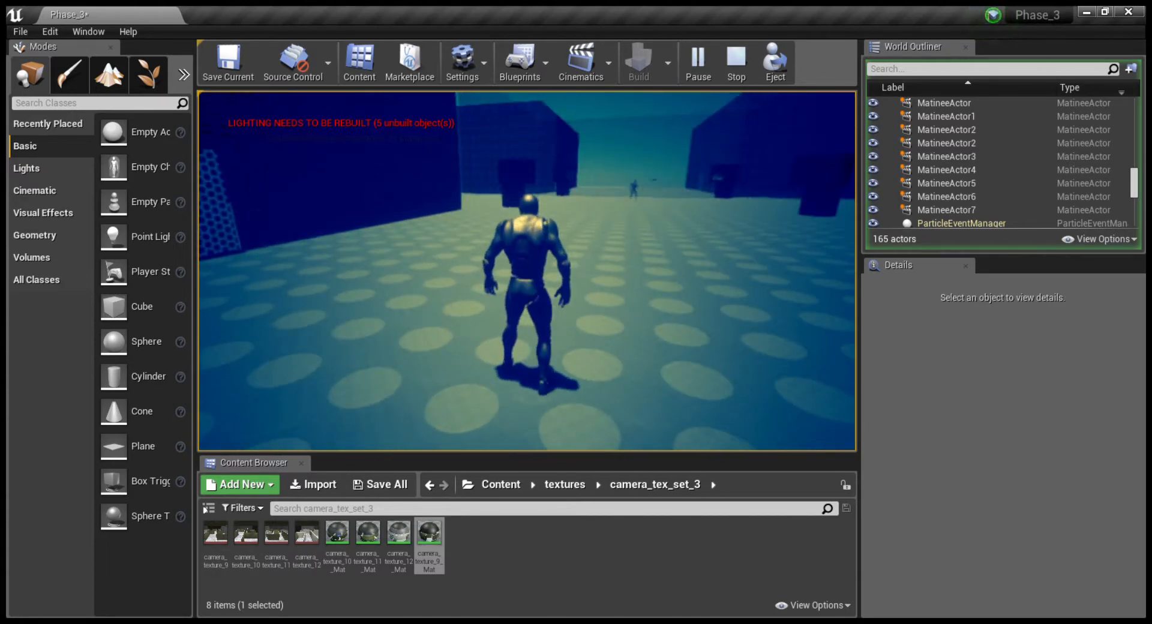
key("w")
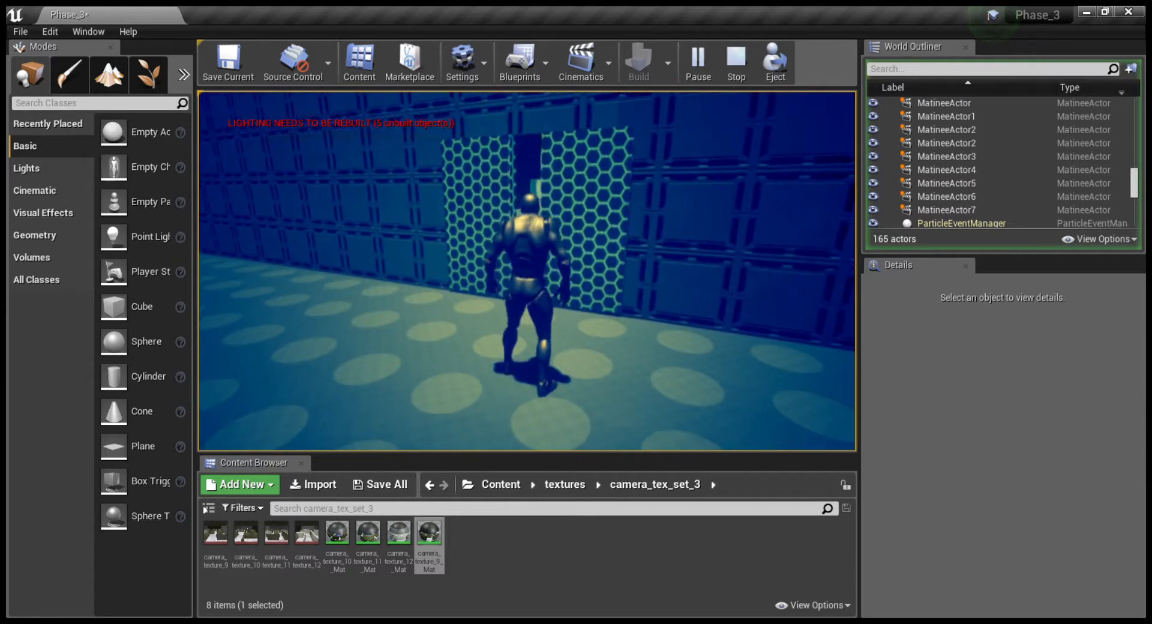
key("w")
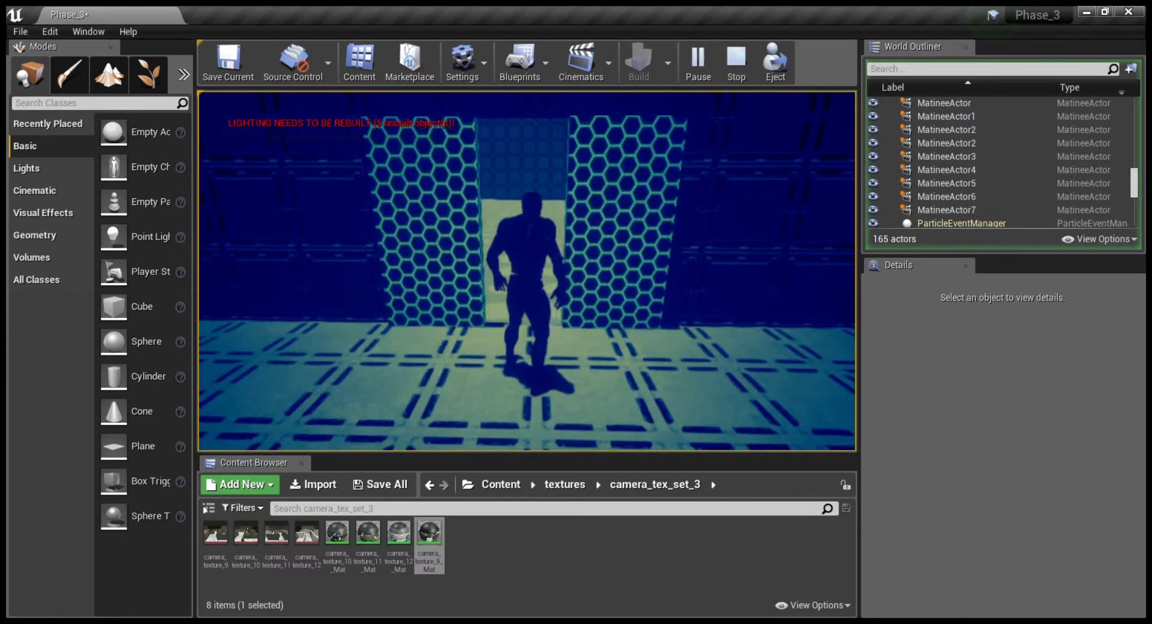
key("w")
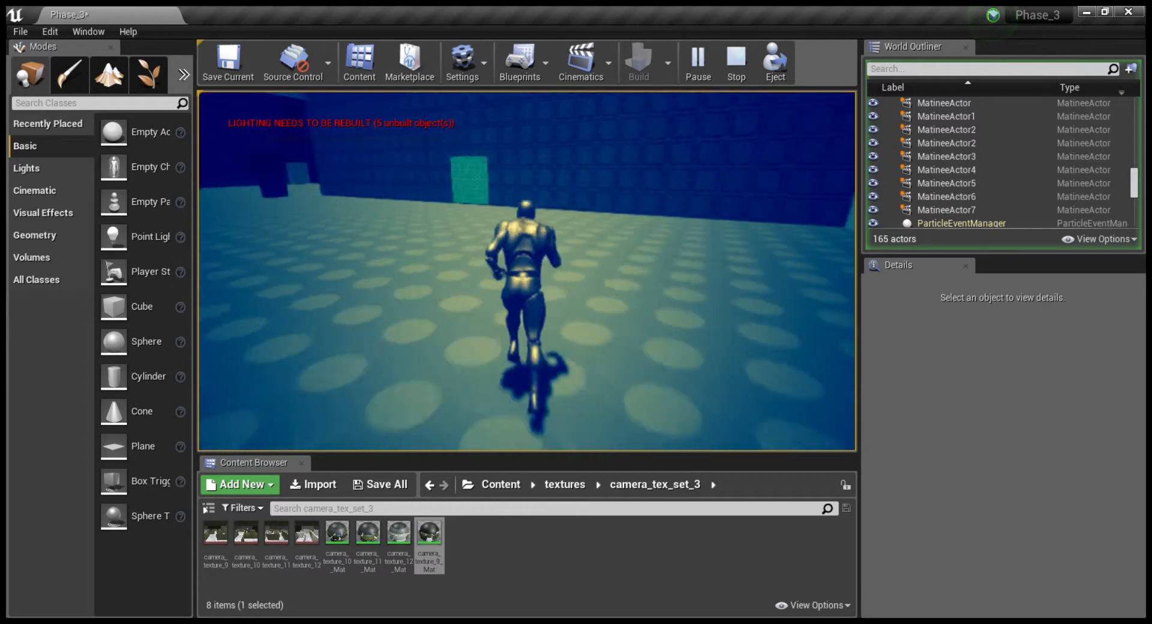
- Run the droid through the hexagon-patterned door and along the maze corridors to reach the sphere's walled room
key("w")
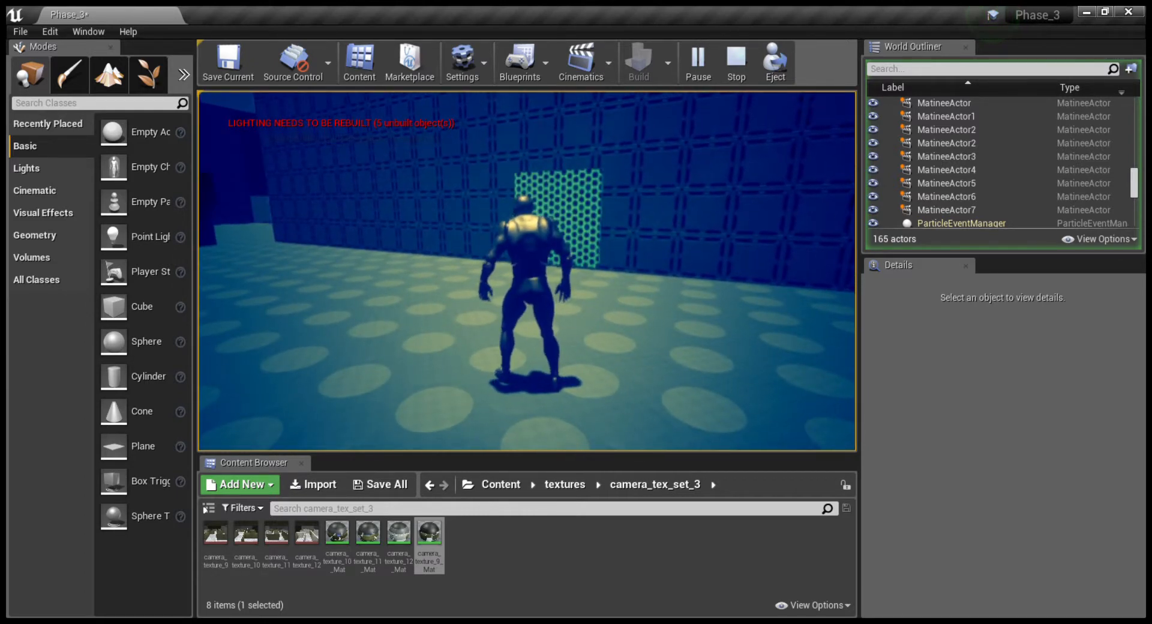
key("w")
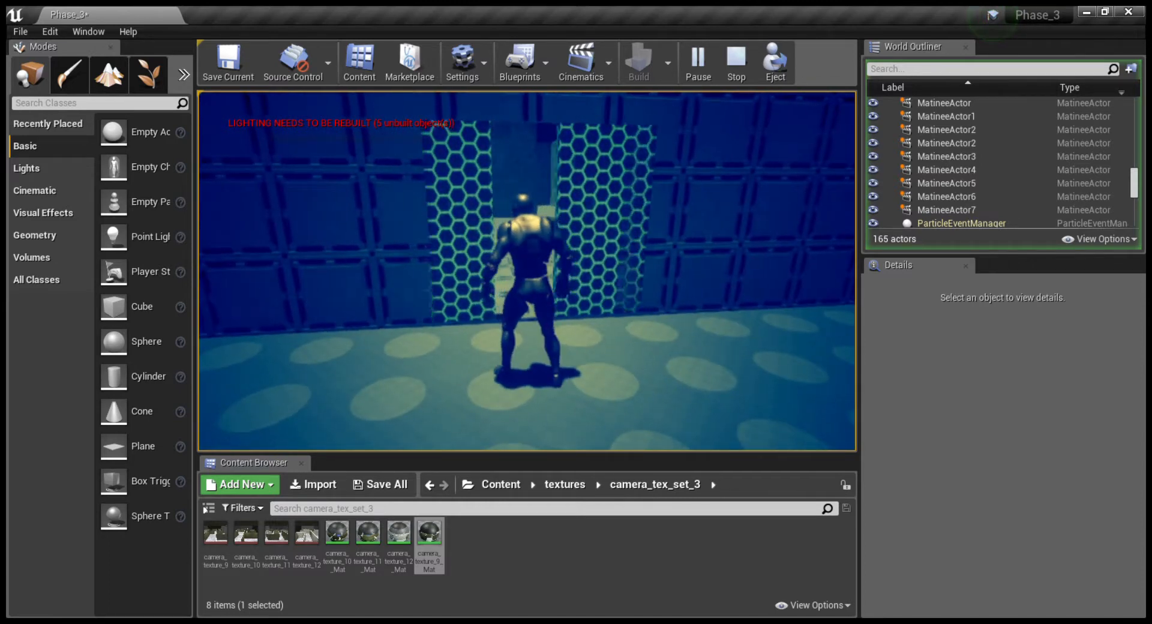
key("w")
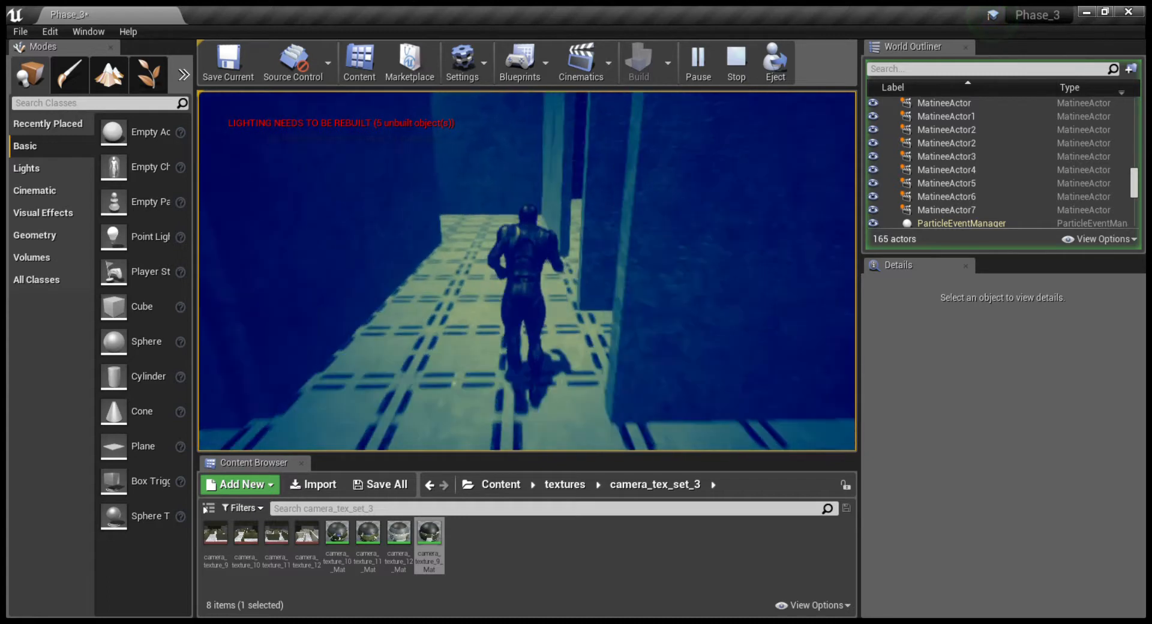
key("w")
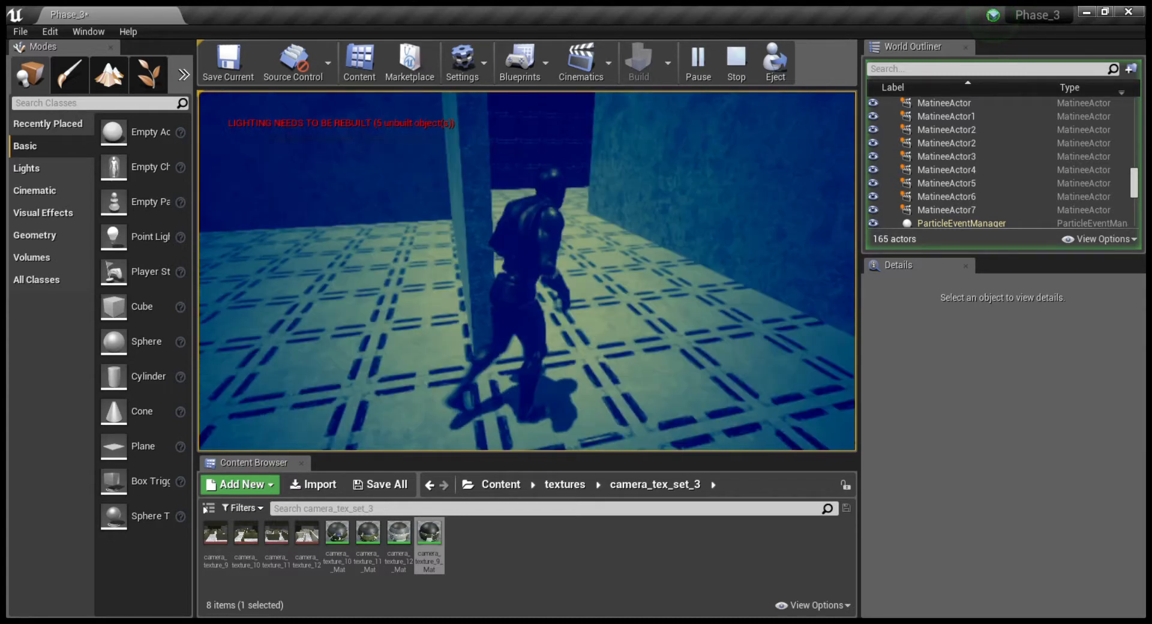
key("w")
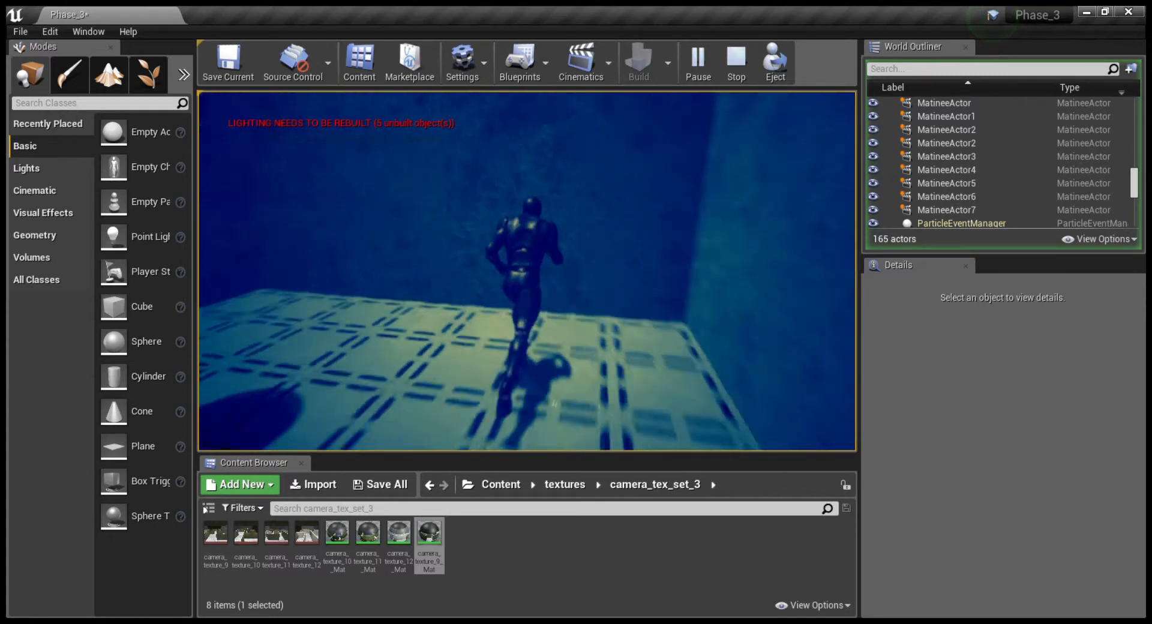
key("w")
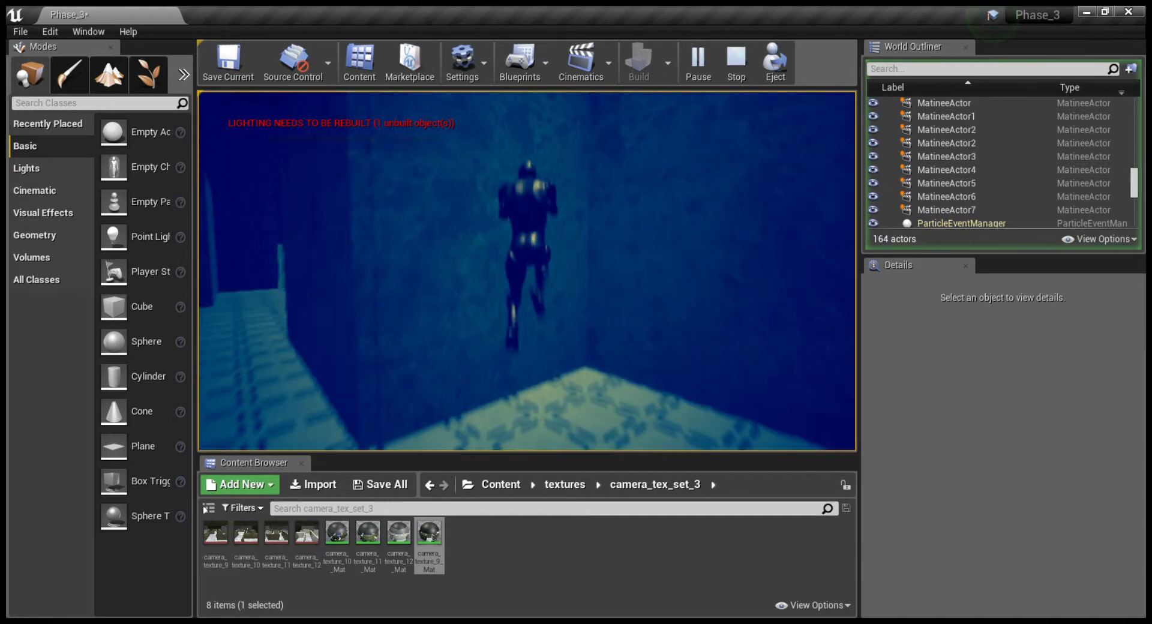
- Run the droid back along the maze corridors and out through the hexagon-patterned door to the dotted floor
key("w")
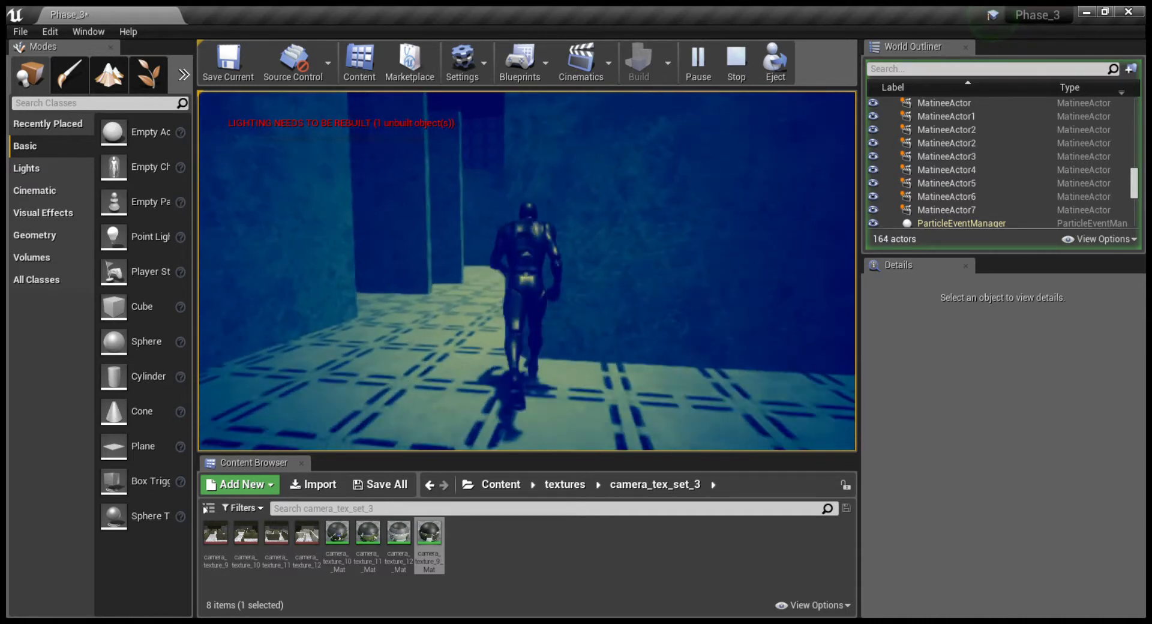
key("w")
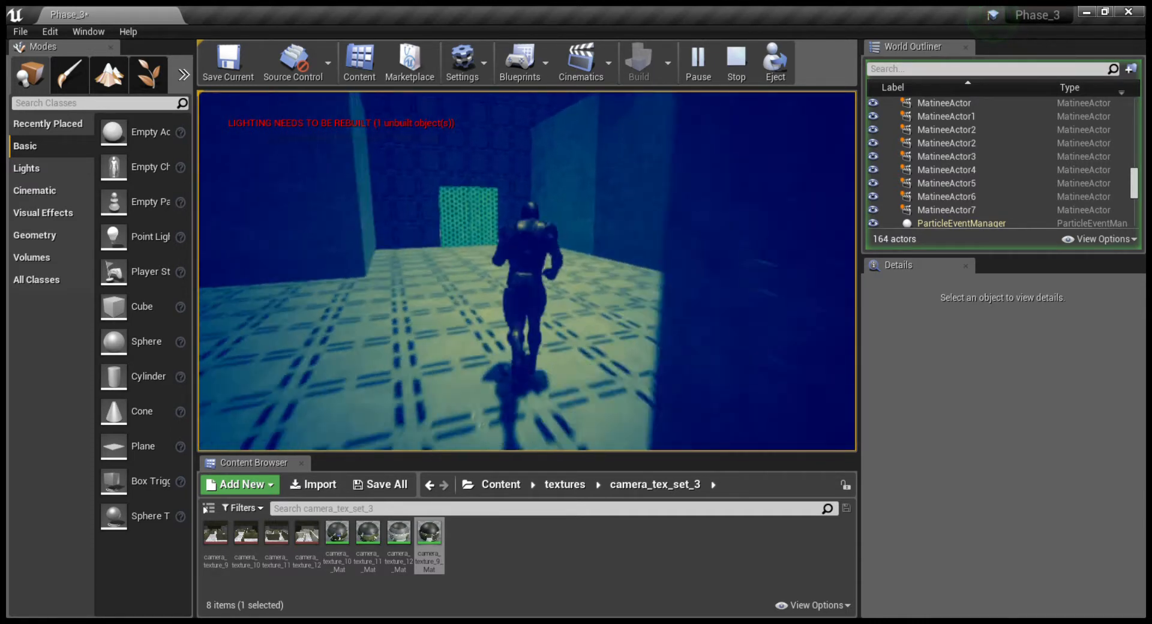
key("w")
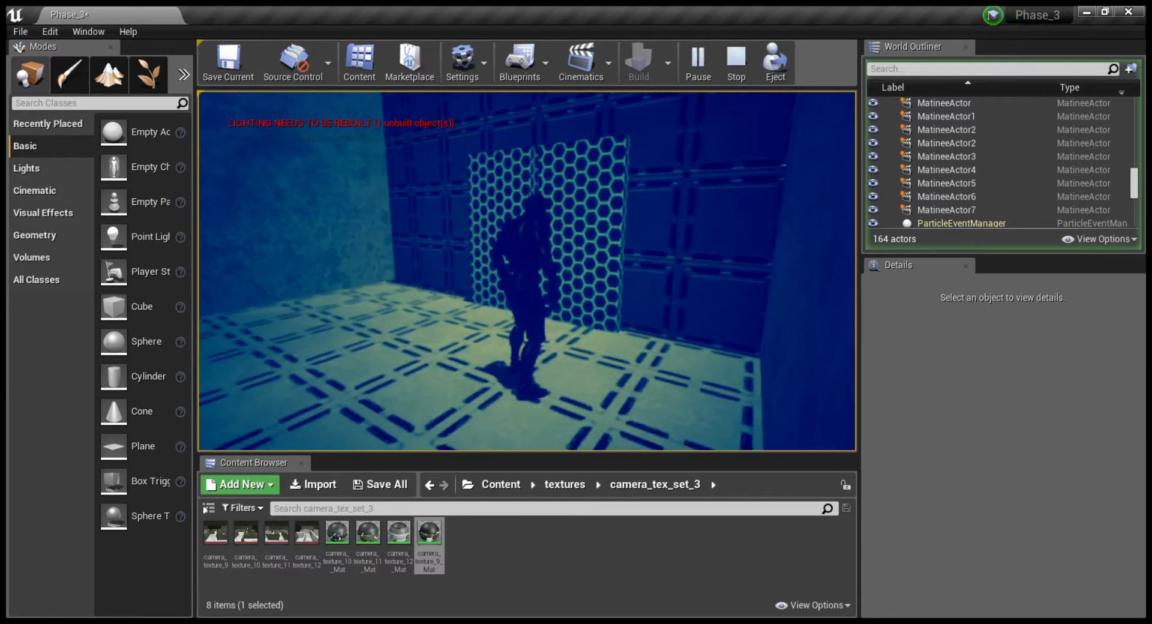
key("w")
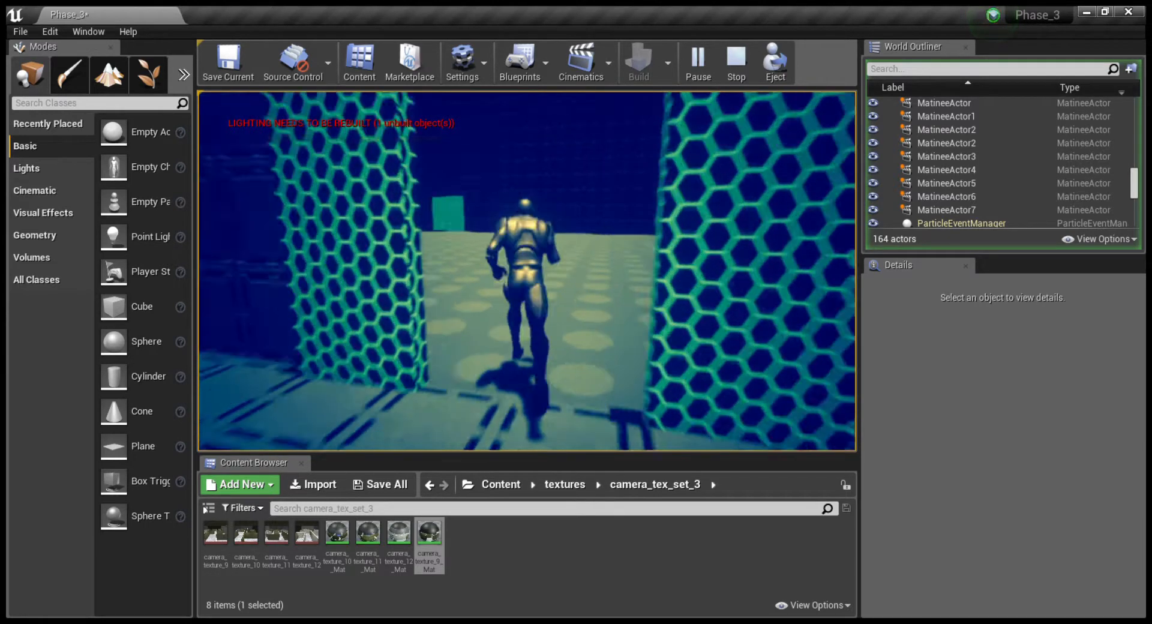
key("w")
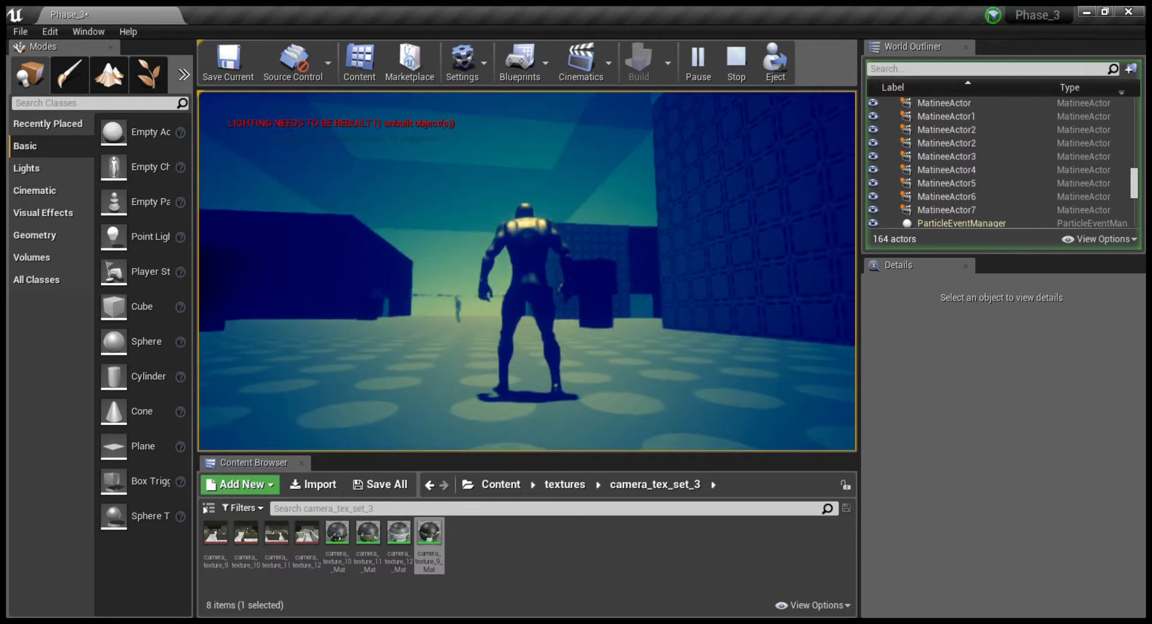
- Run the droid past the pedestals and through the large arch onto the tiled floor, and switch control back to the character
key("w")
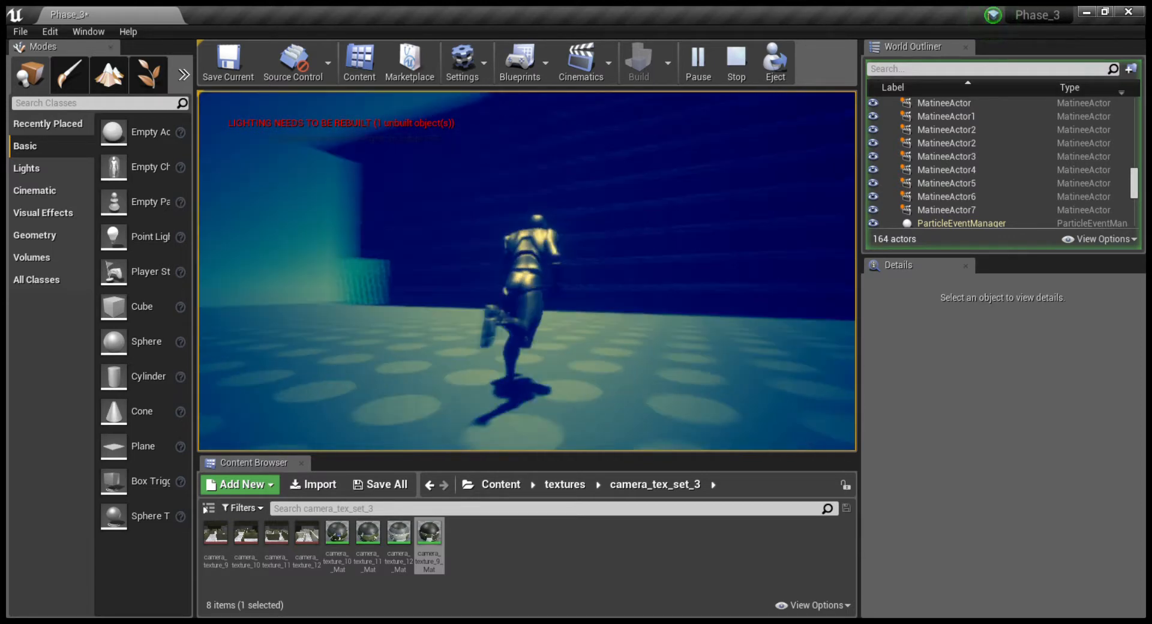
key("w")
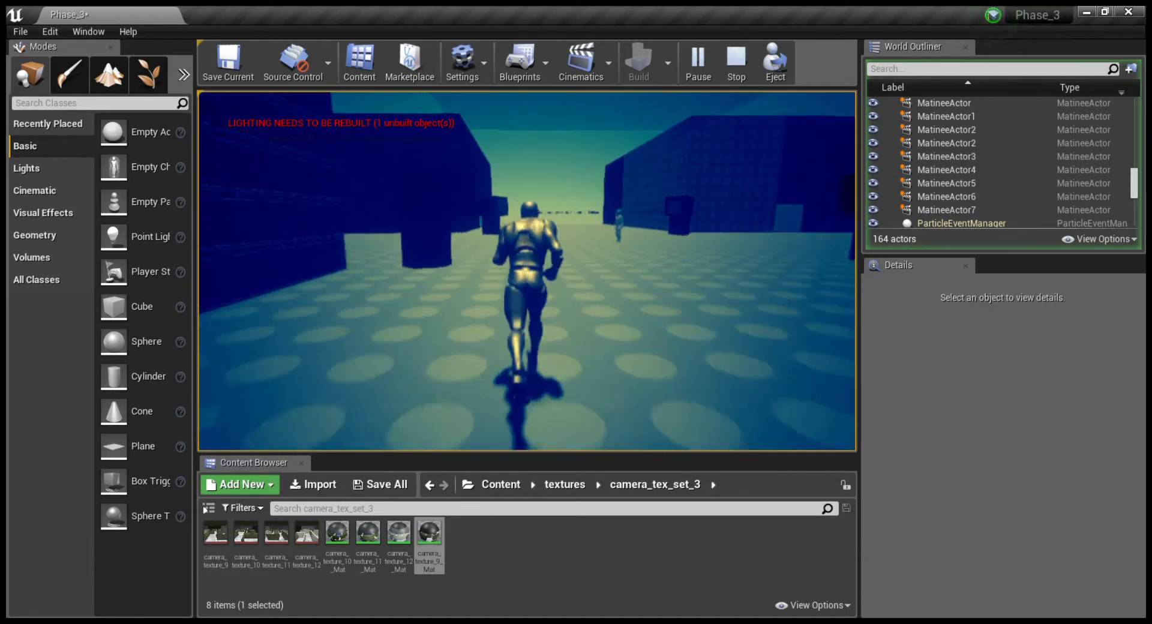
key("w")
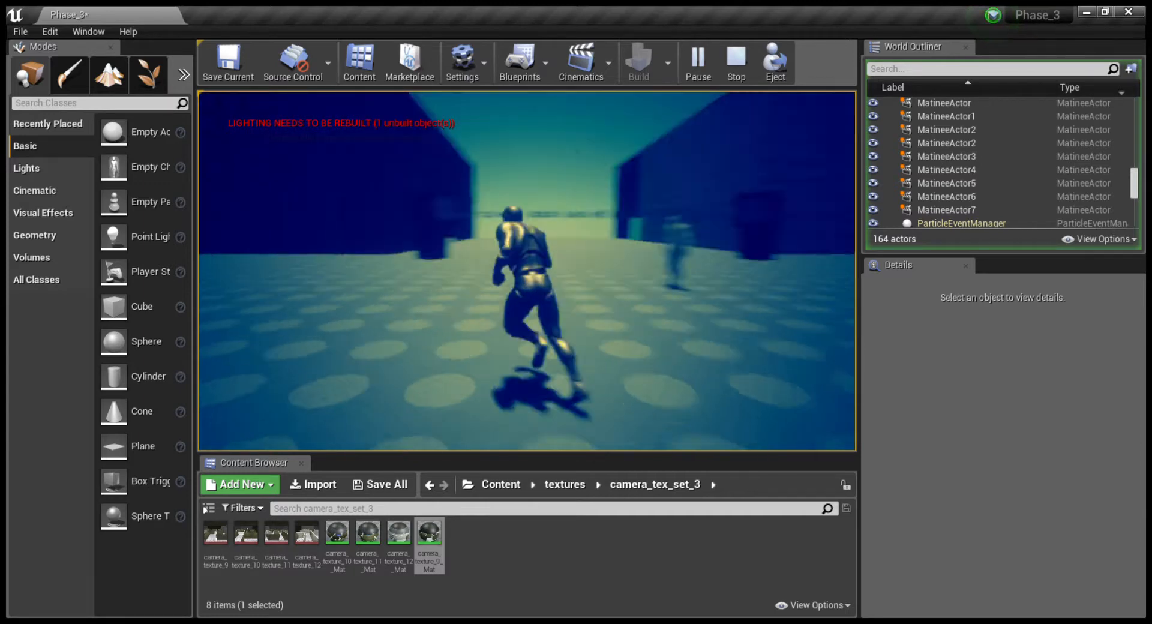
key("w")
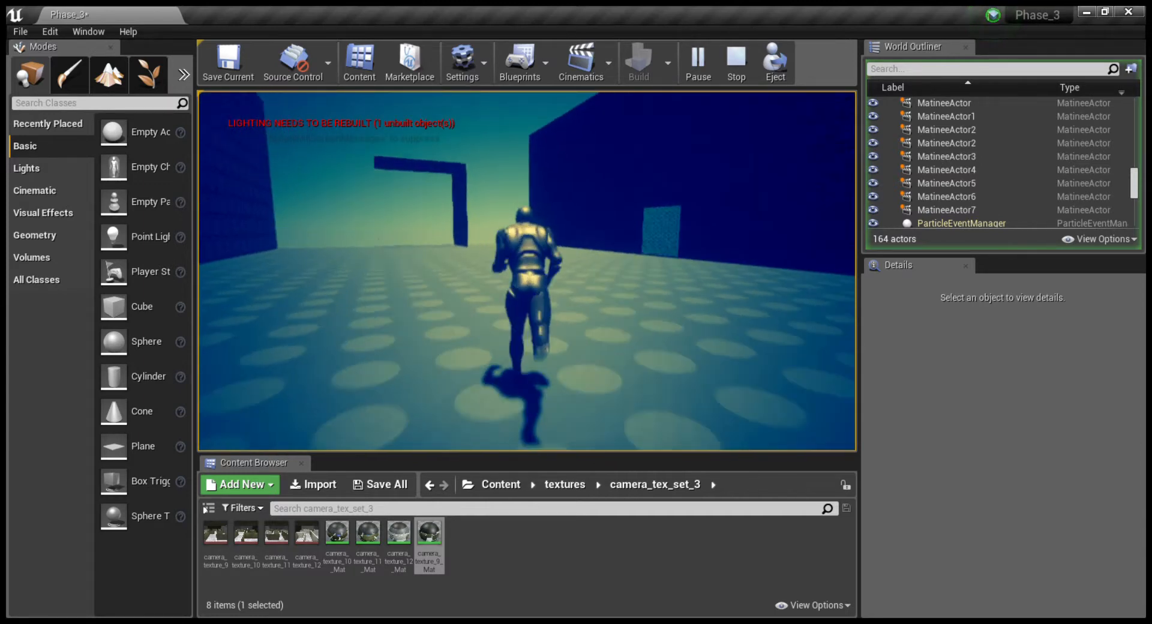
key("w")
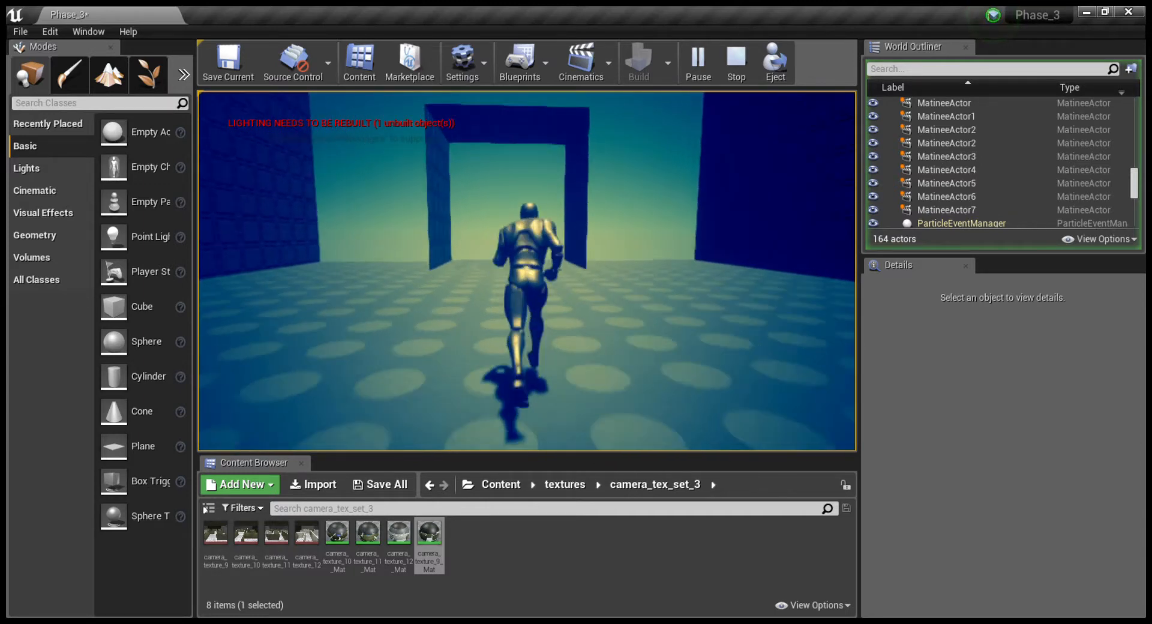
key("w")
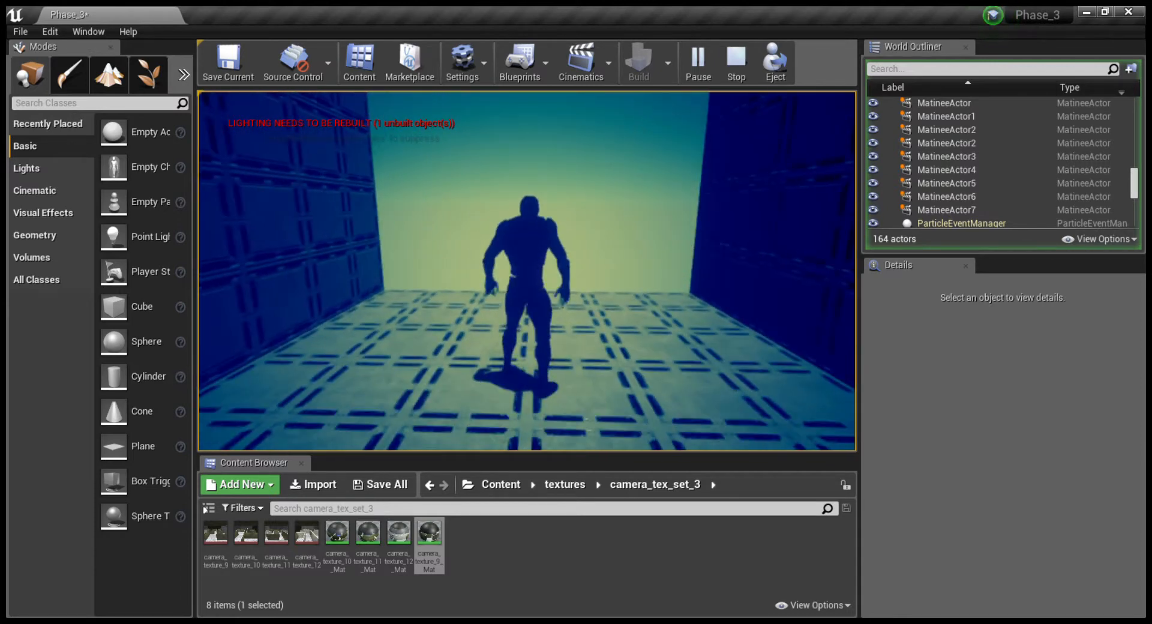
key("e")
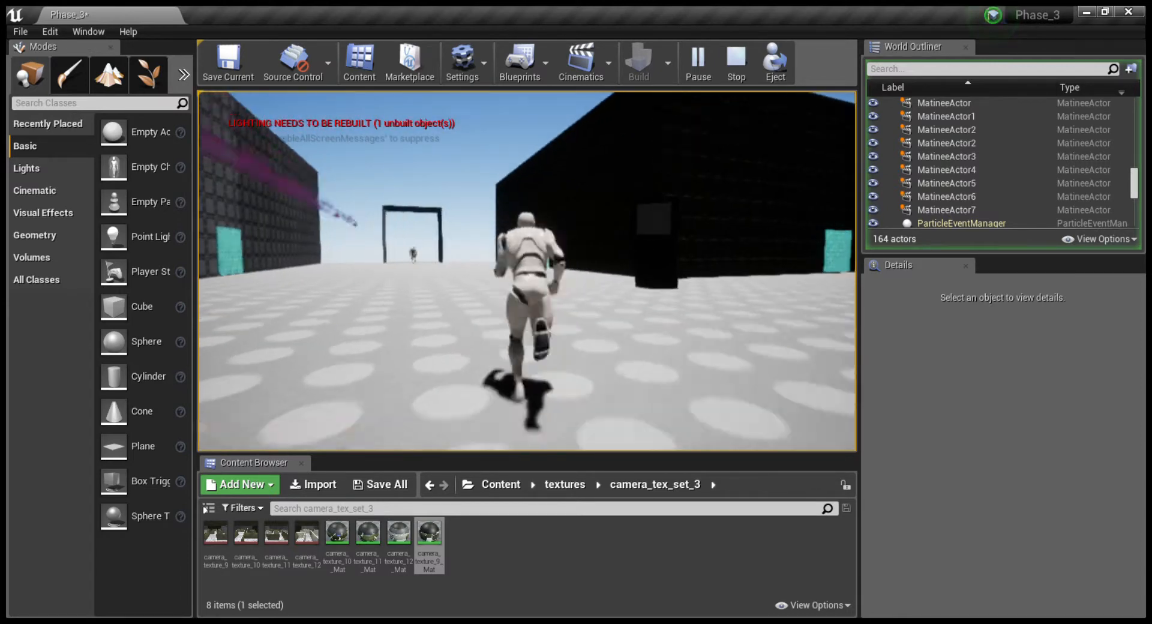
- Run the character from the droid to a hexagon-patterned door to test its droid-only restriction, and end the playtest
key("w")
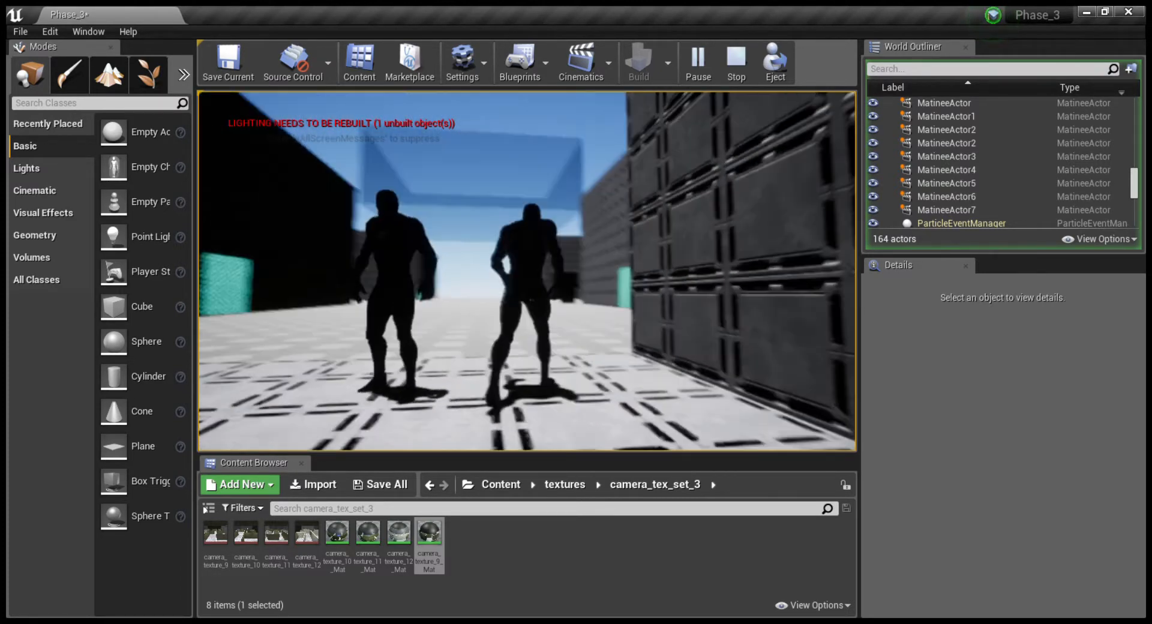
key("w")
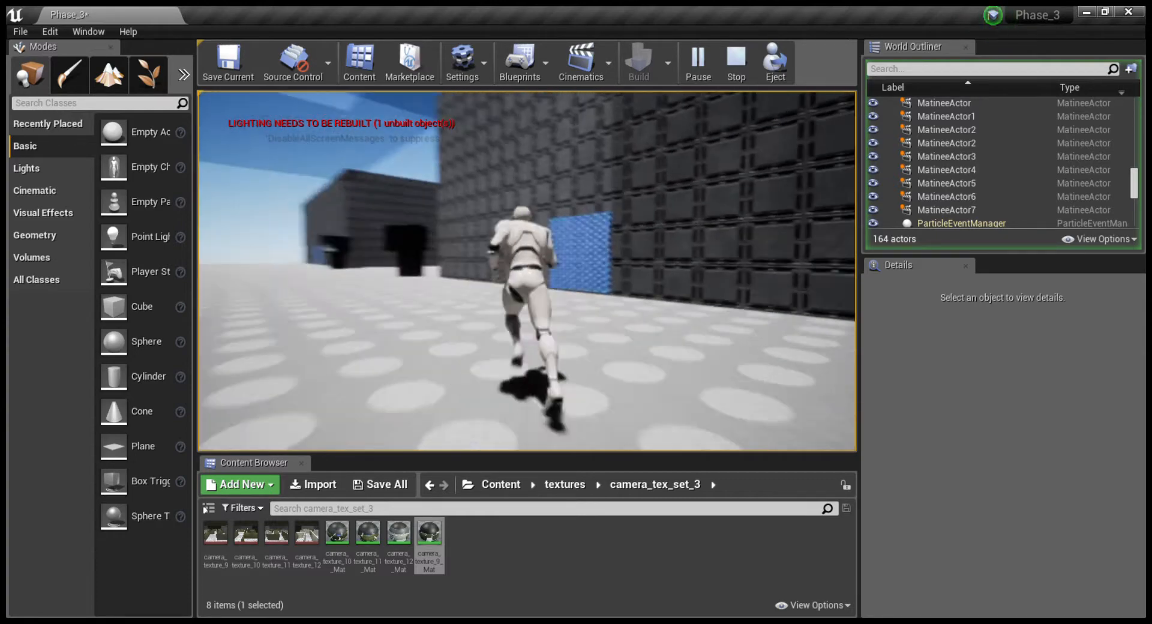
key("shift+F1")
key("Escape")
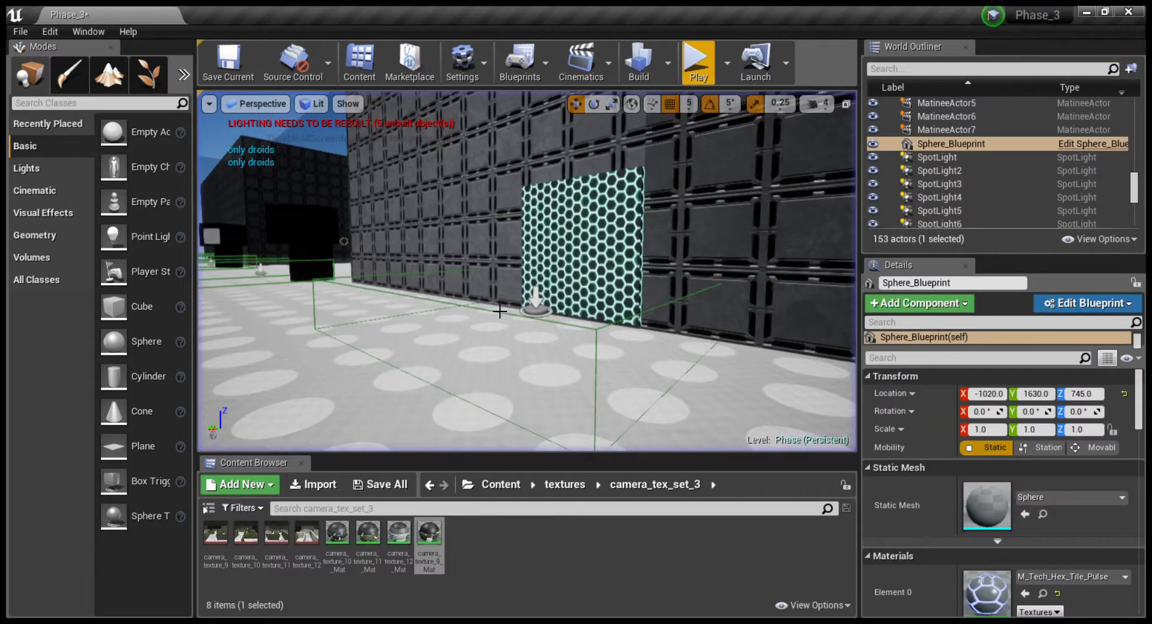
- Examine the outer wall with its blue hexagon door and trigger, the dark maze interior, and the central pedestal area
right_click_drag(500, 312, 287, 303)
key("w")
key("w")
key("w")
key("w")
mouse_move(534, 149)
right_mouse_down()
mouse_move(519, 149)
mouse_move(534, 149)
right_mouse_up()
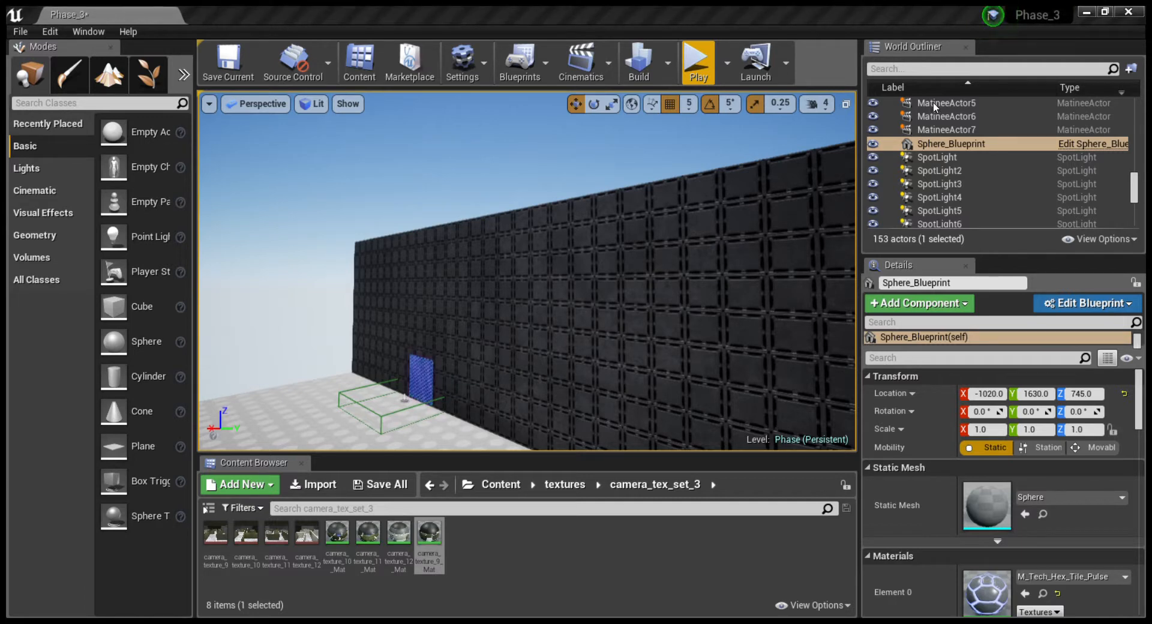
key("w")
right_click_drag(667, 198, 842, 231)
right_click_drag(534, 377, 549, 348)
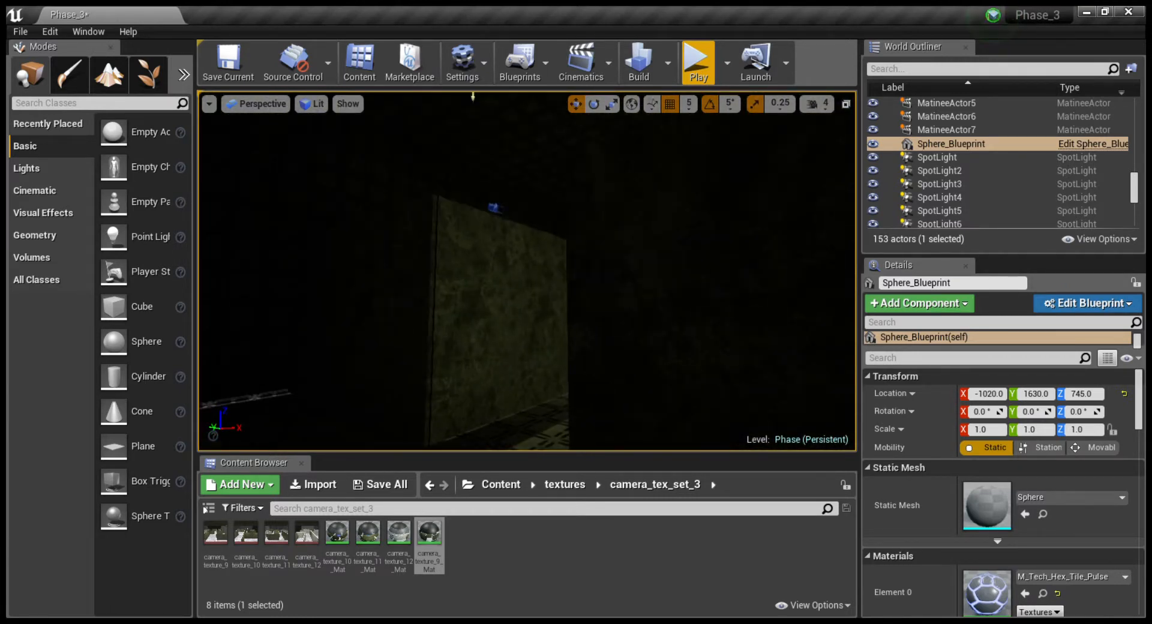
right_click_drag(549, 348, 610, 352)
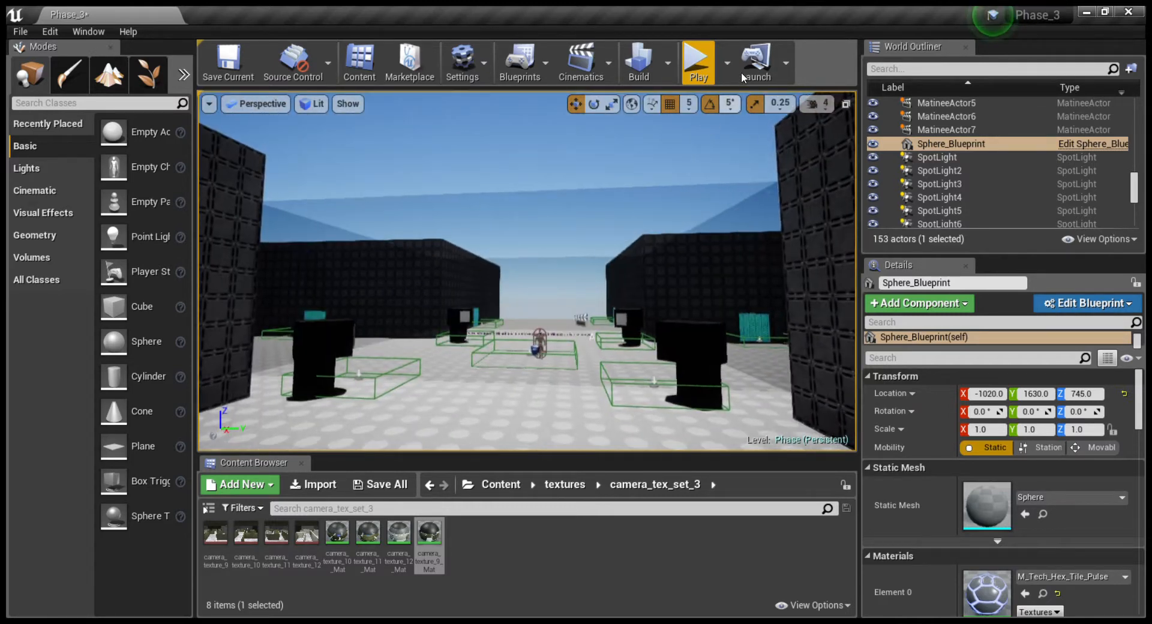
- Playtest the level again and run the droid through the hexagon-patterned door into the dark maze
left_click(697, 63)
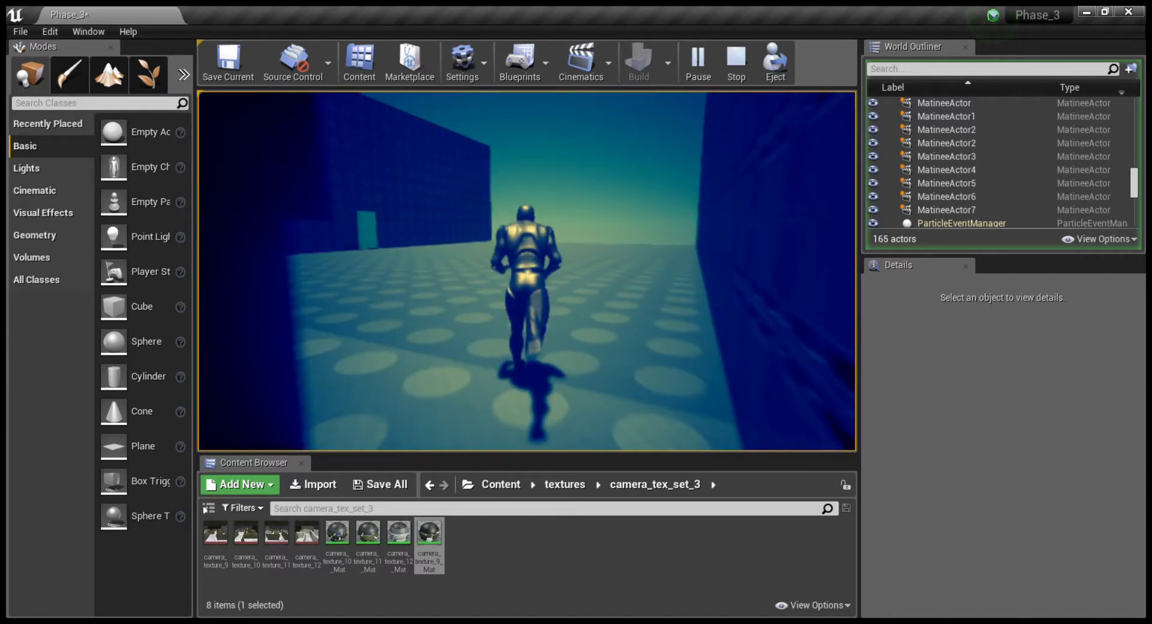
key("w")
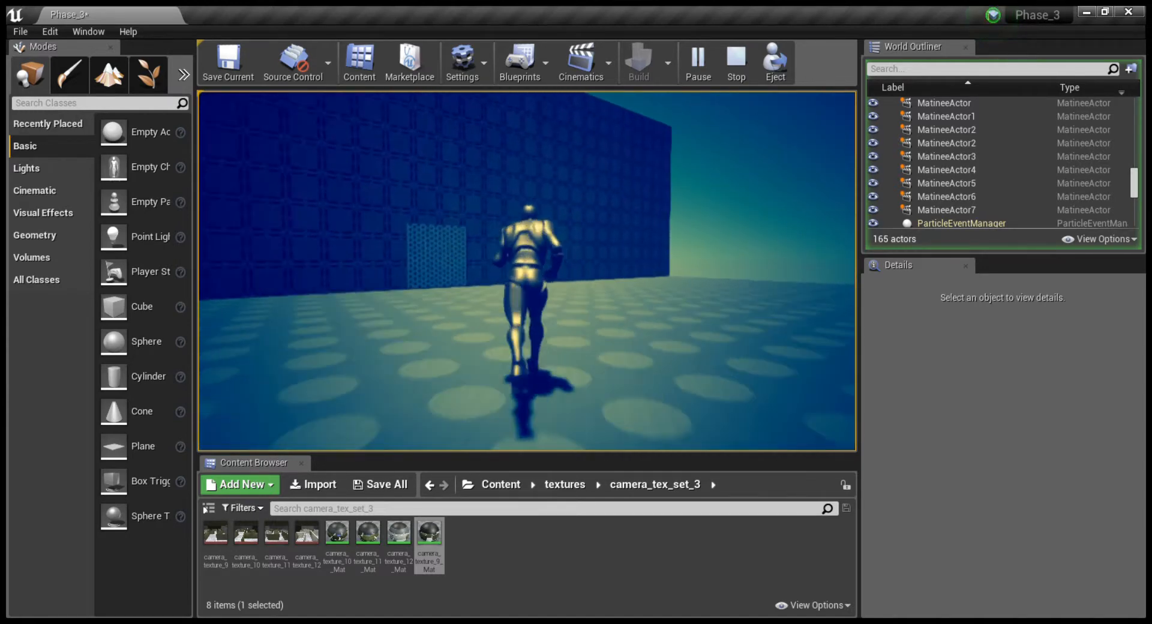
key("w")
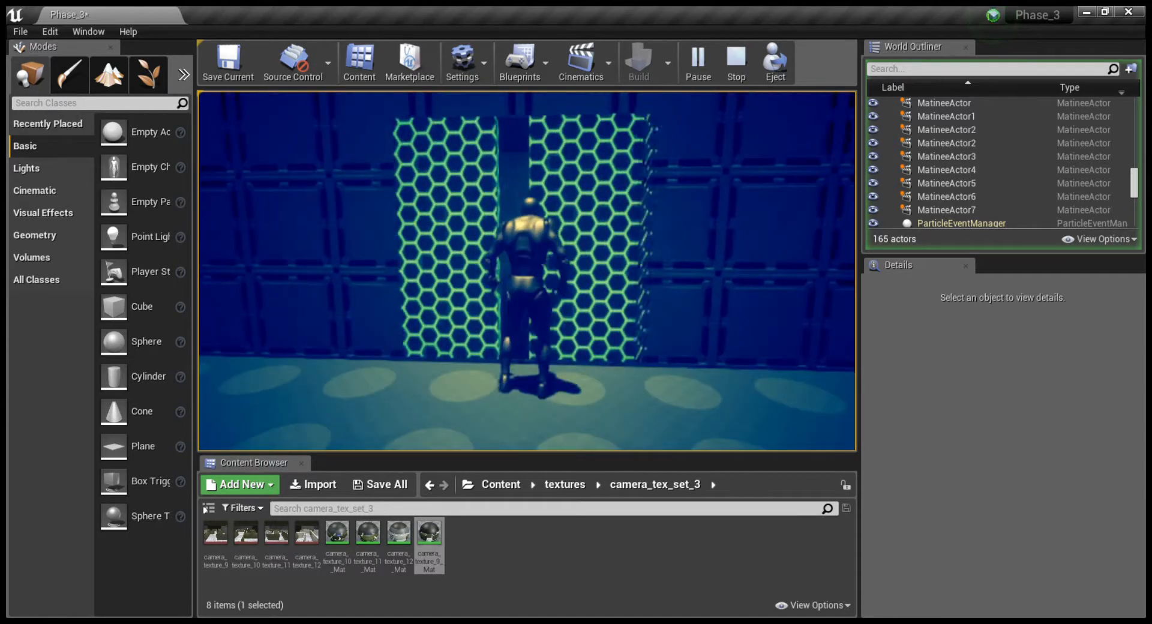
key("w")
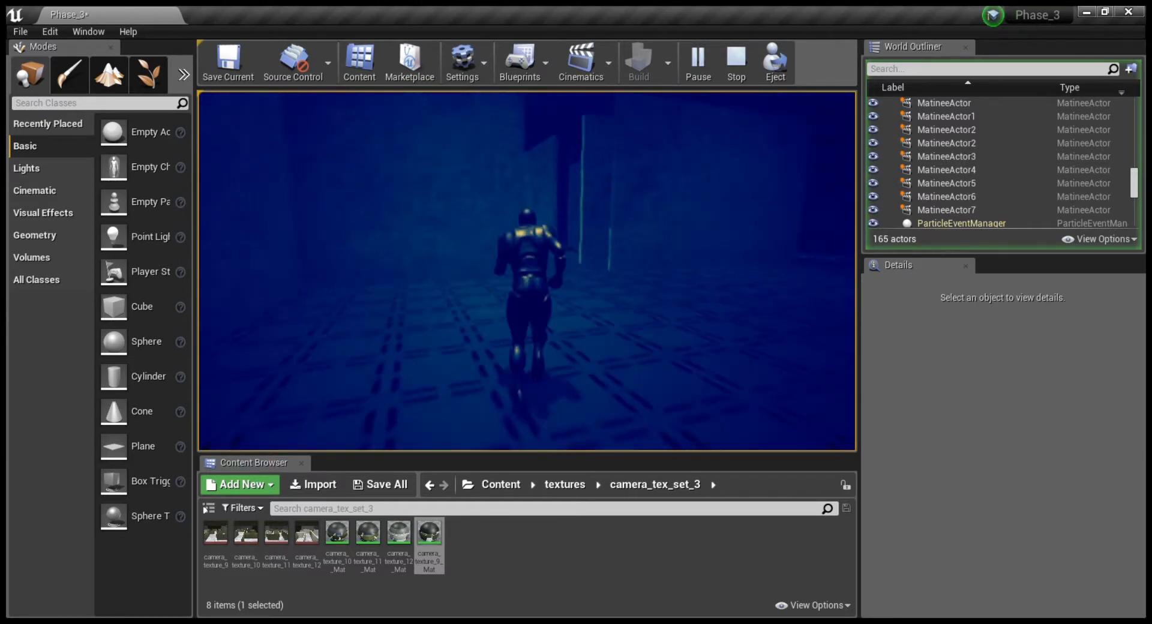
key("w")
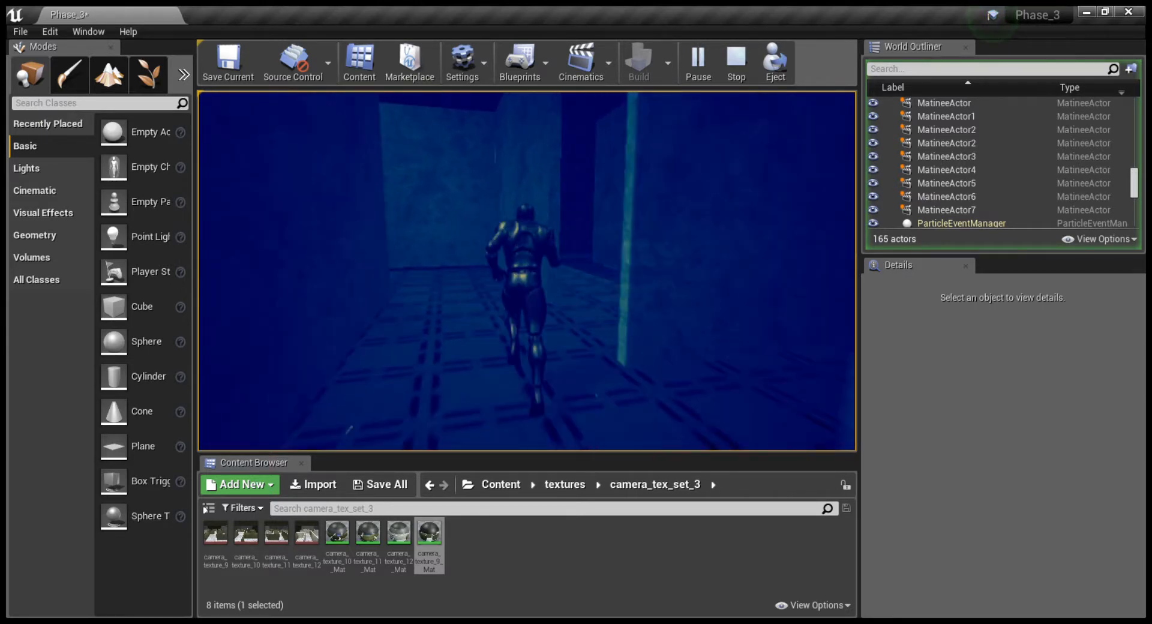
- Run the droid through the dark maze to its hexagon-patterned door and back out onto the dotted floor
key("w")
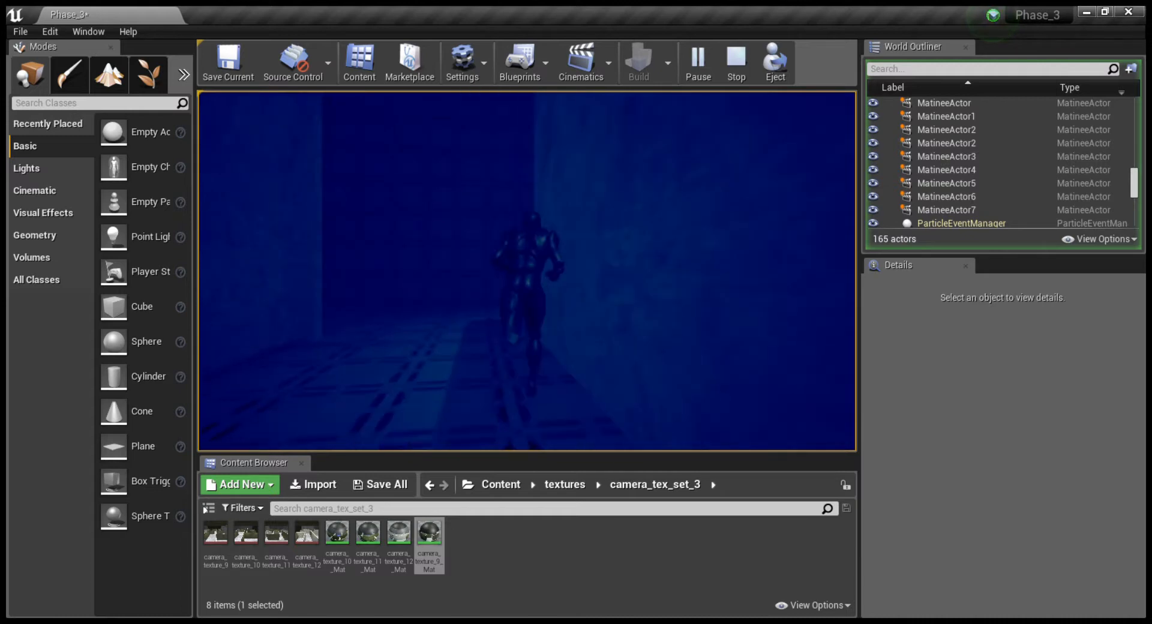
key("w")
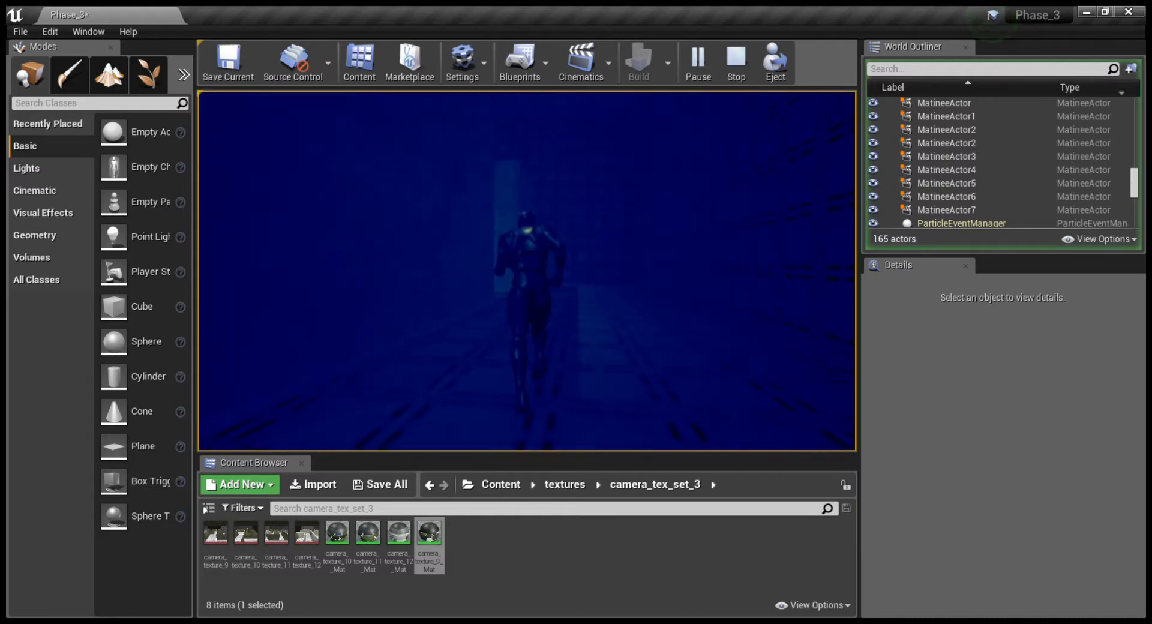
key("w")
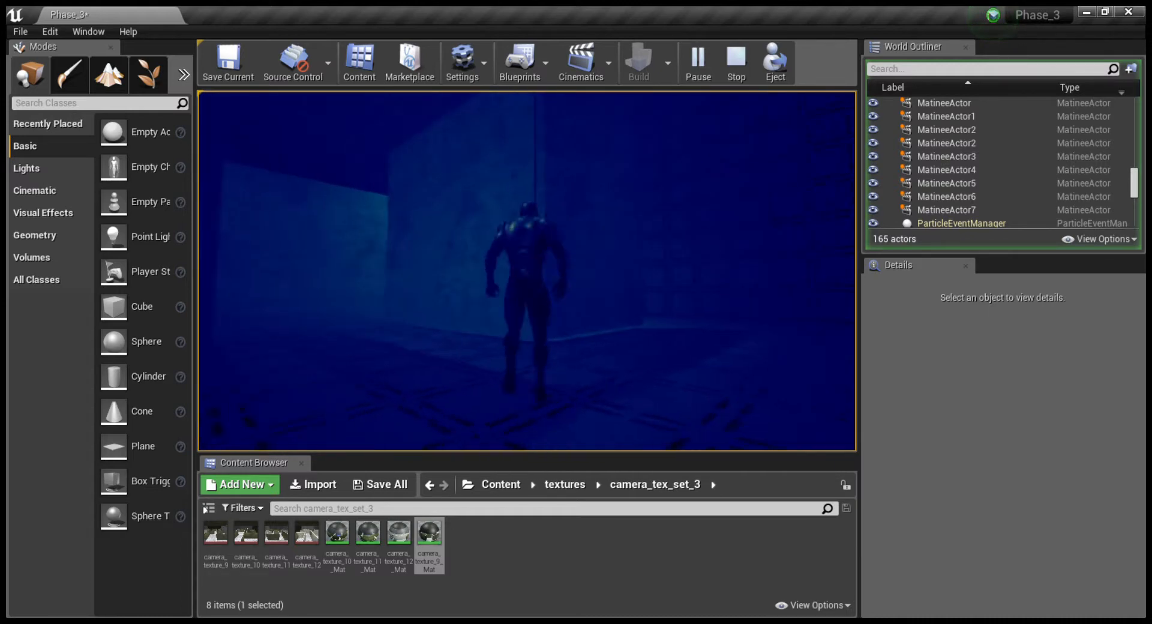
key("w")
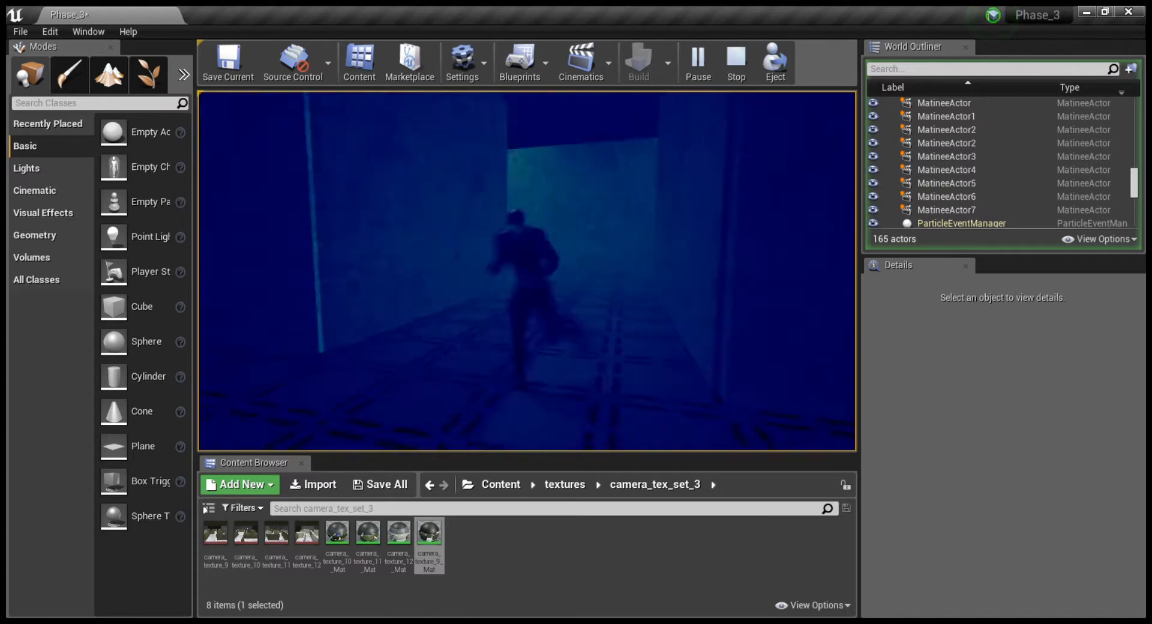
key("w")
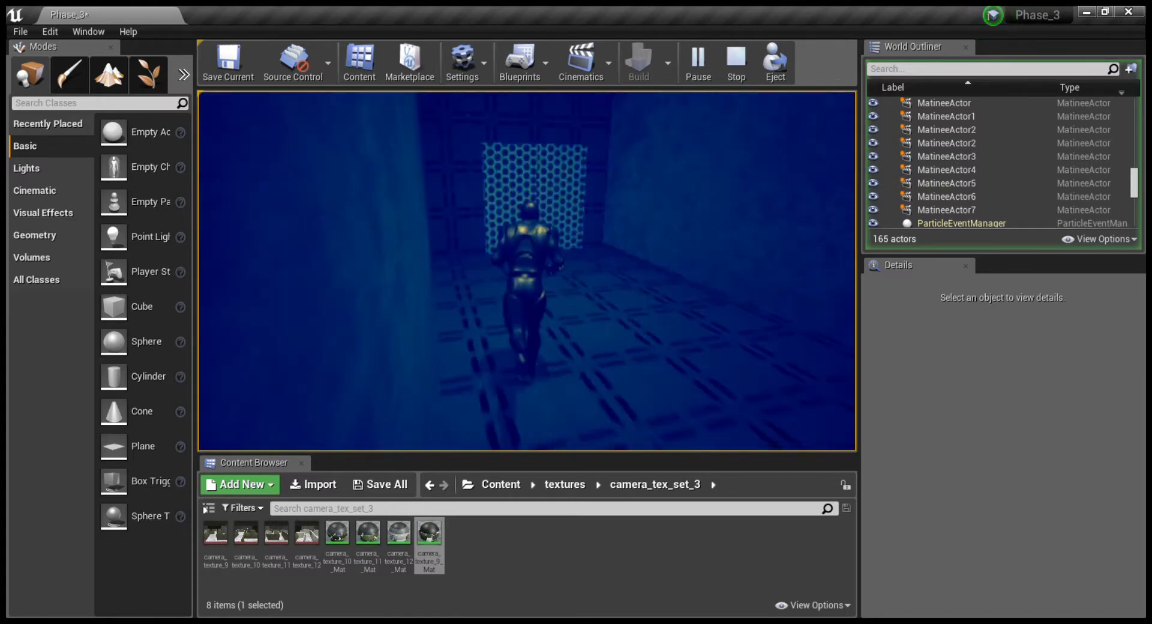
key("w")
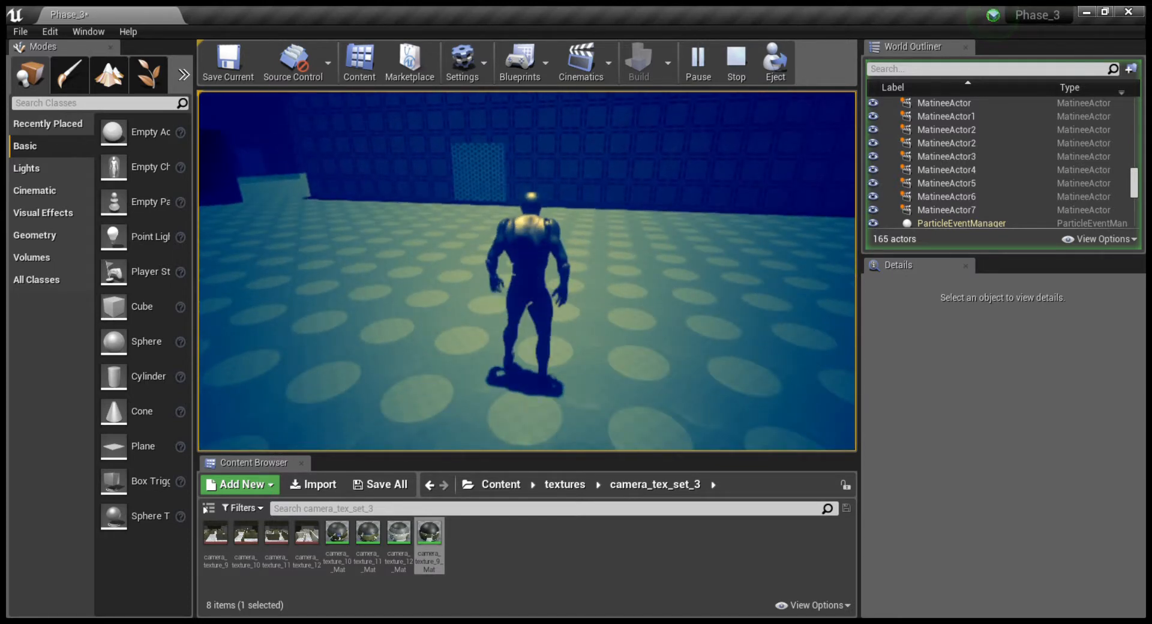
- End the playtest, select the door trigger in front of the blue hexagon door, and review the surrounding pedestal area
key("Escape")
right_click_drag(652, 331, 586, 252)
key("w")
left_click(586, 252)
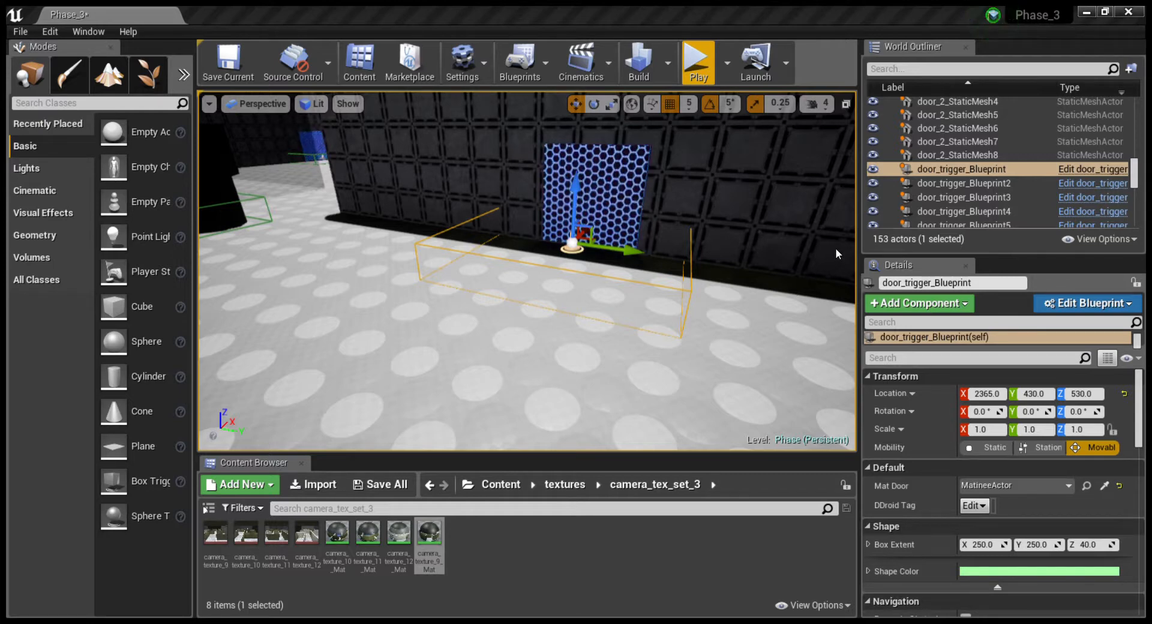
right_click_drag(655, 349, 503, 294)
right_click_drag(750, 298, 752, 299)
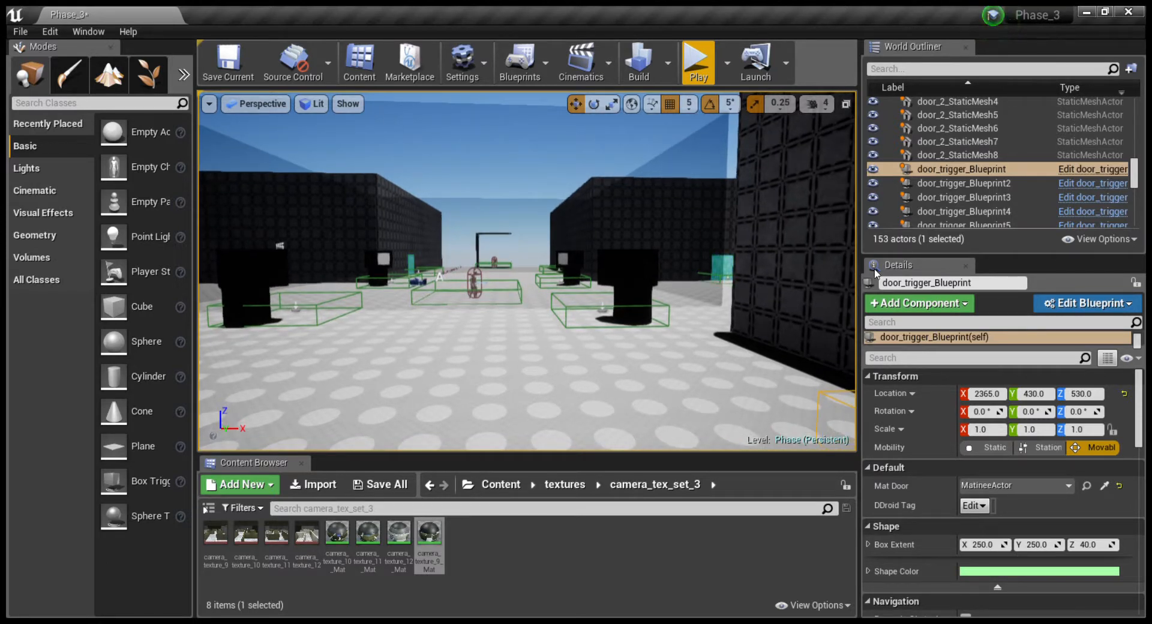